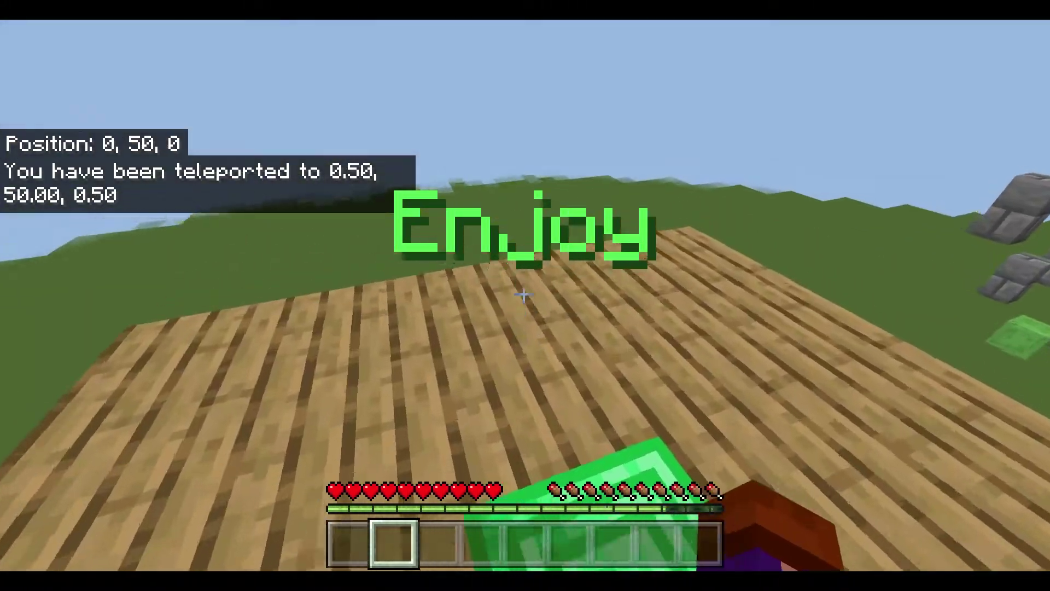
Search Google for 'mcpedl' so the MCPEDL maps and mods site is listed first.
key(space)
key(w)
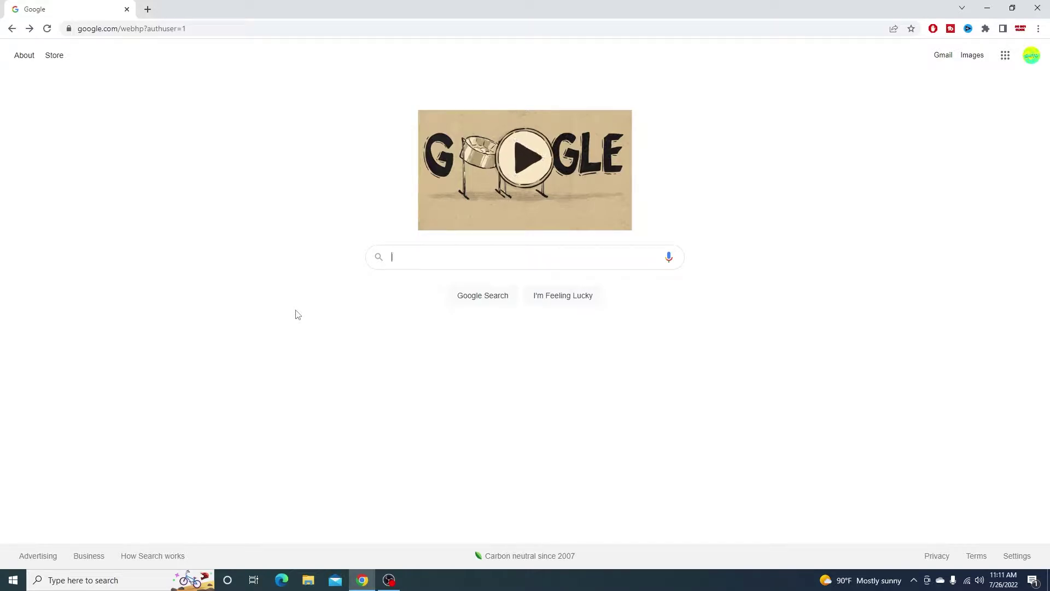
text(mlc)
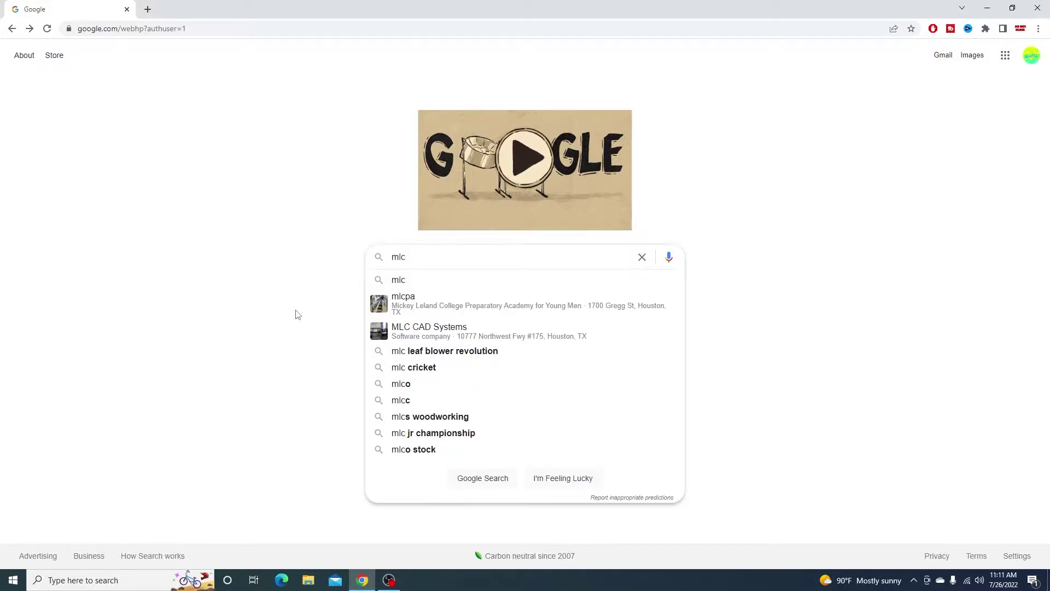
text(pe)
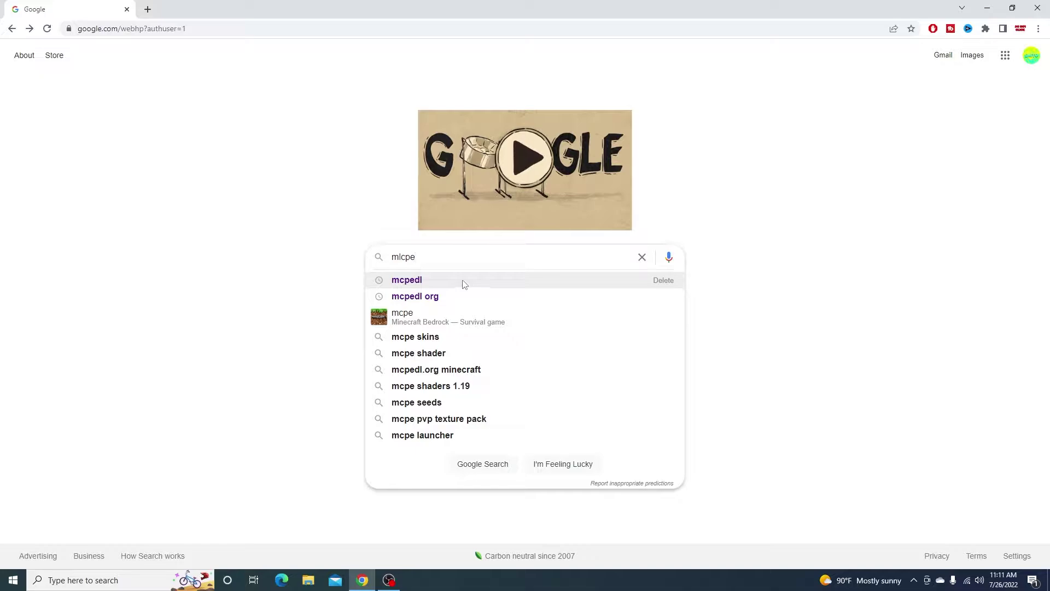
click(447, 283)
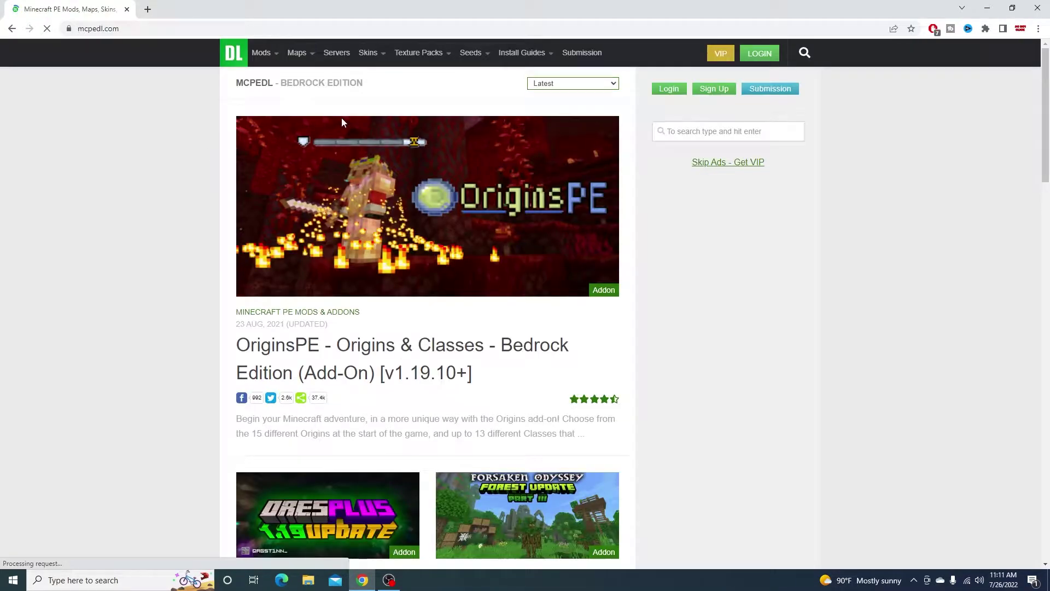
Open the Minecraft PE Maps category on MCPEDL.
mouse_move(310, 49)
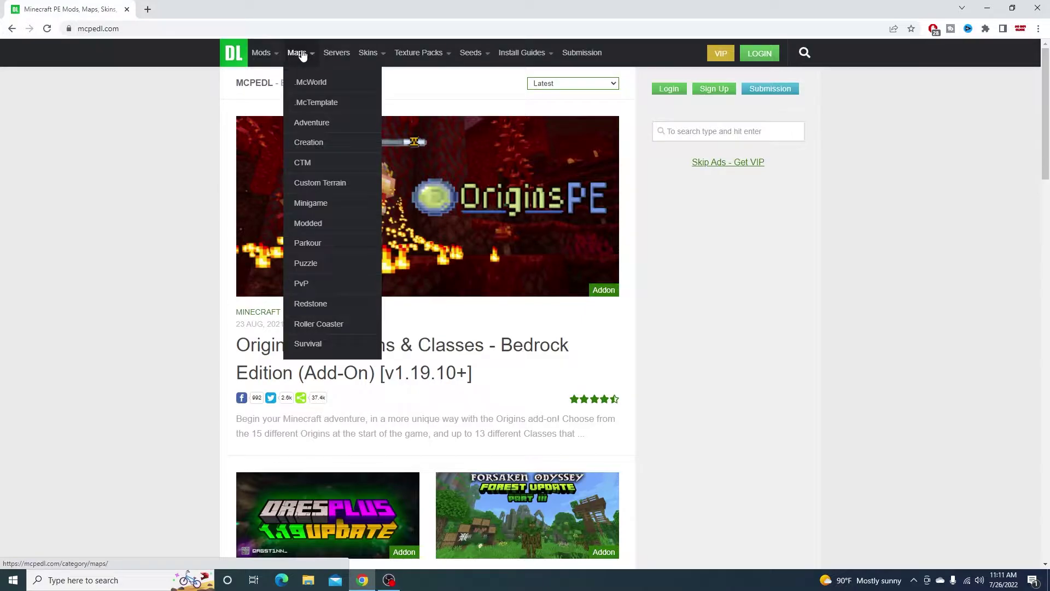
click(303, 55)
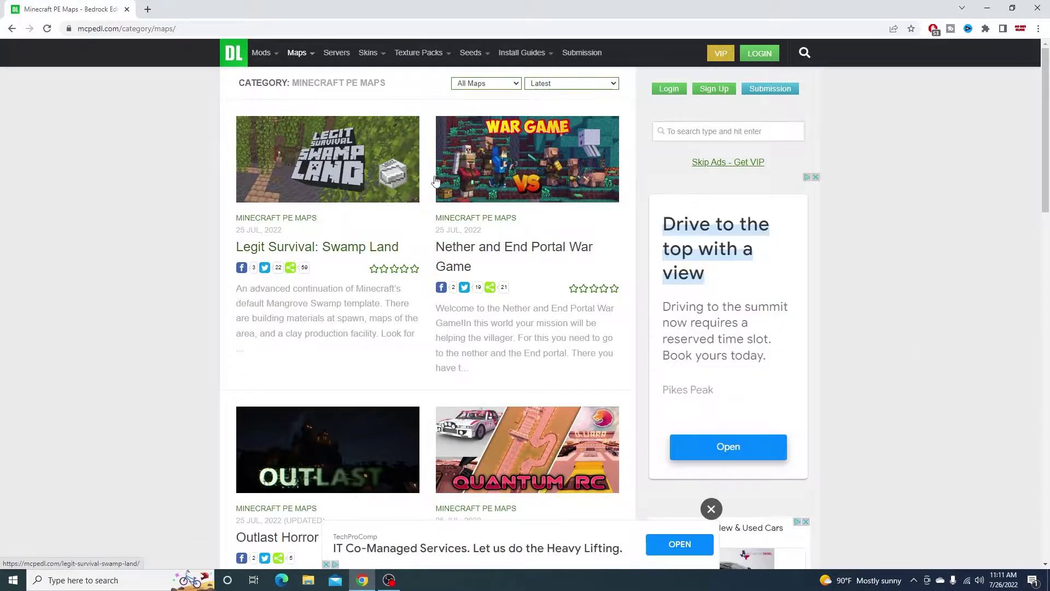
scroll(565, 347, down, 7)
scroll(565, 347, up, 7)
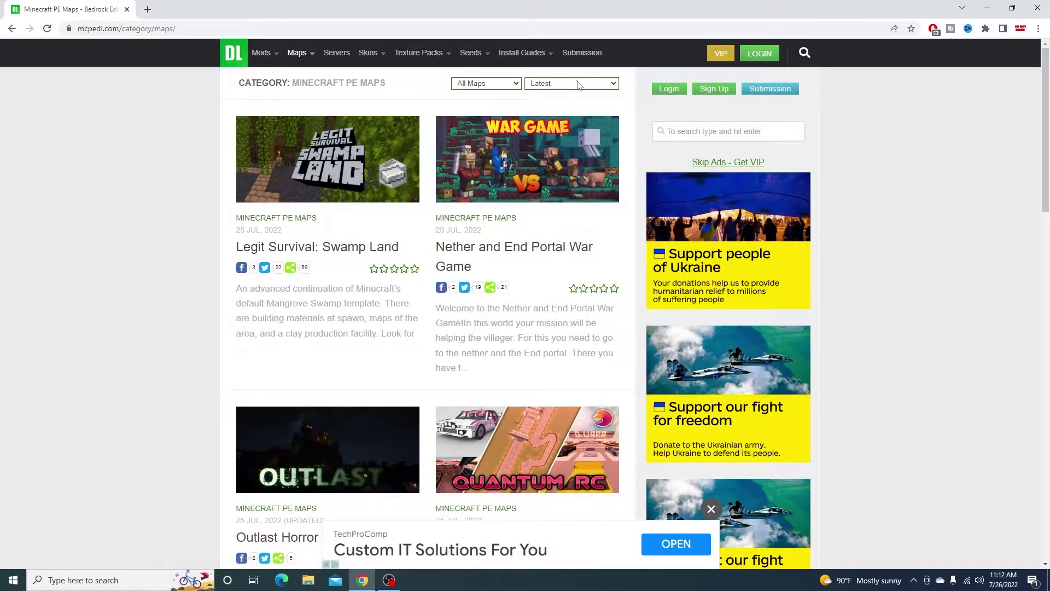
Sort the maps by Most Popular (All time) and scroll down to The Dropper and Temple of Notch.
click(556, 122)
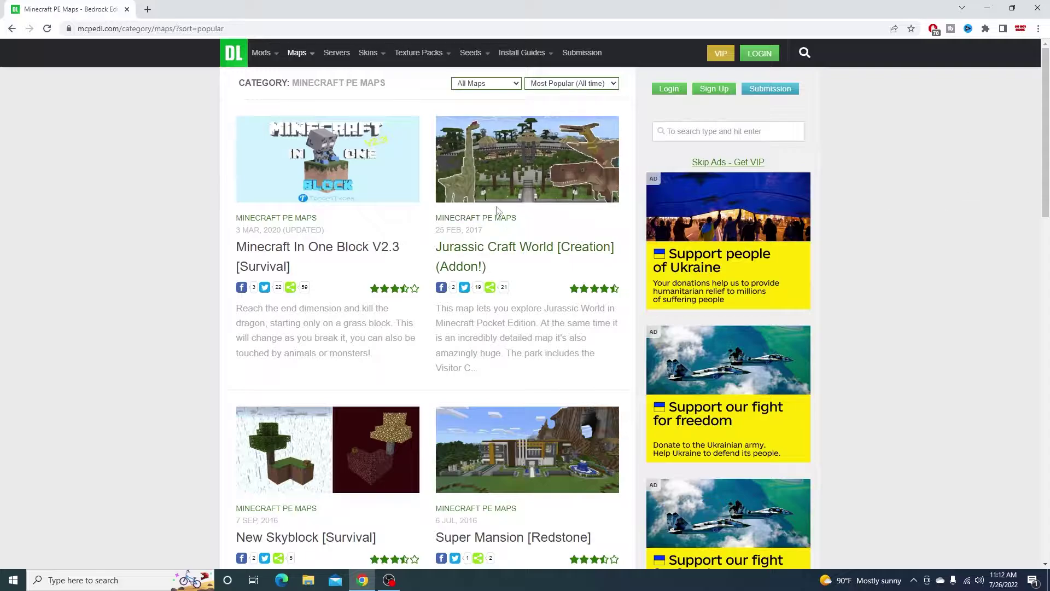
scroll(444, 294, down, 3)
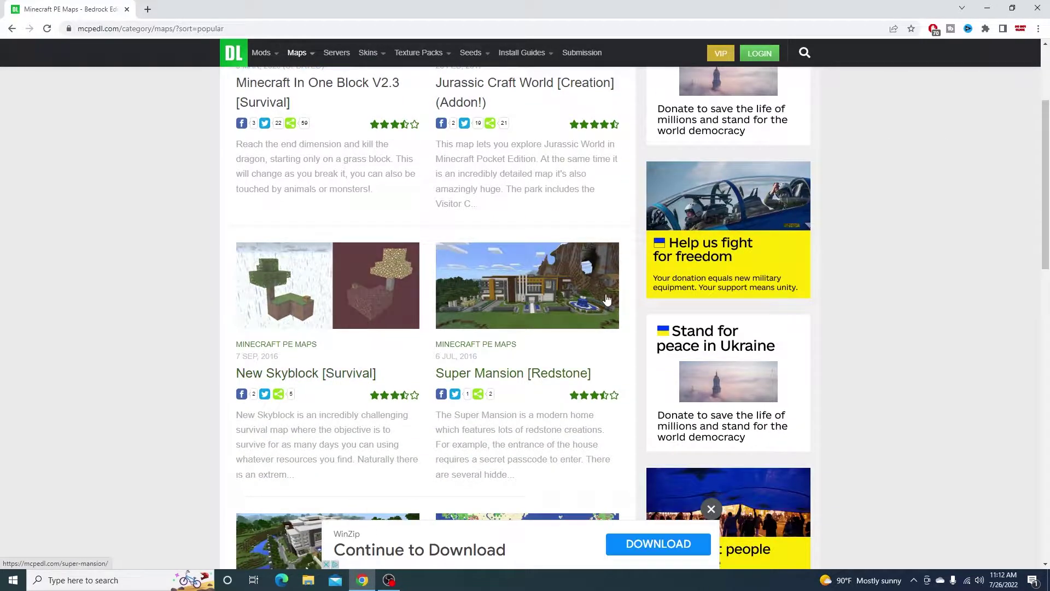
scroll(588, 305, down, 3)
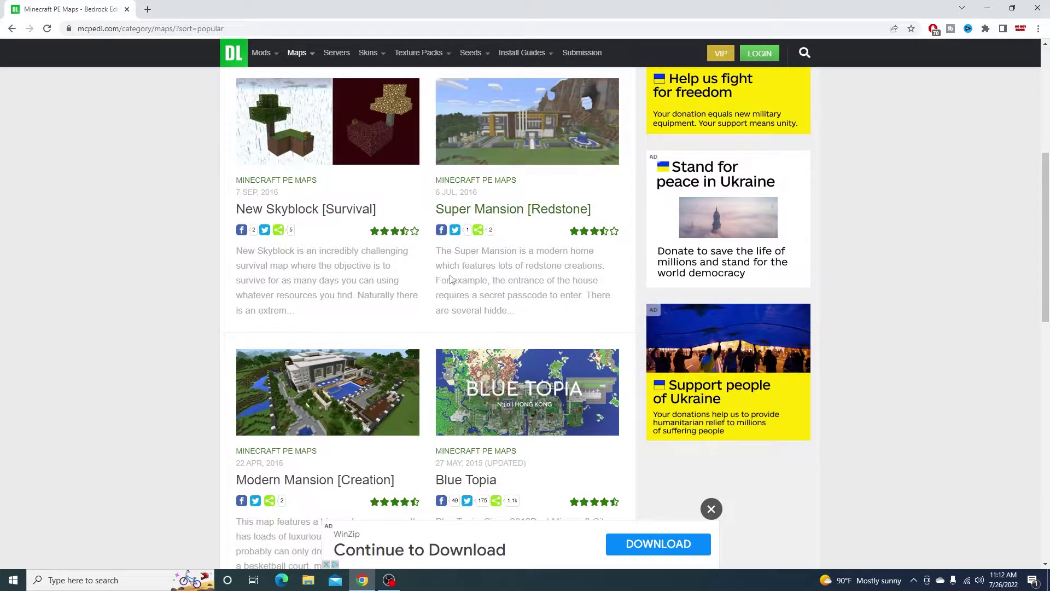
scroll(558, 369, down, 7)
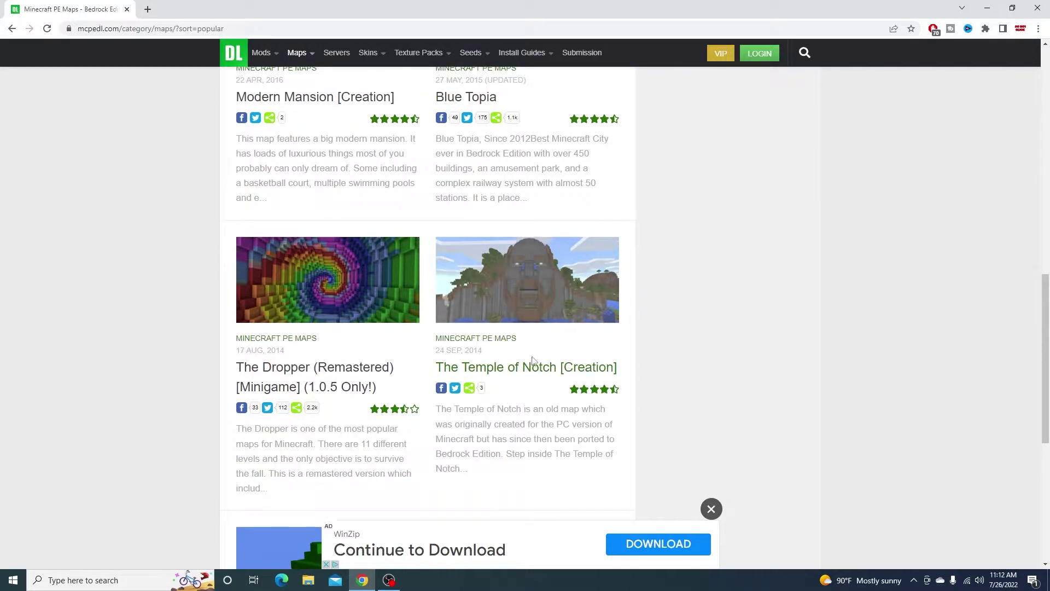
scroll(533, 361, down, 1)
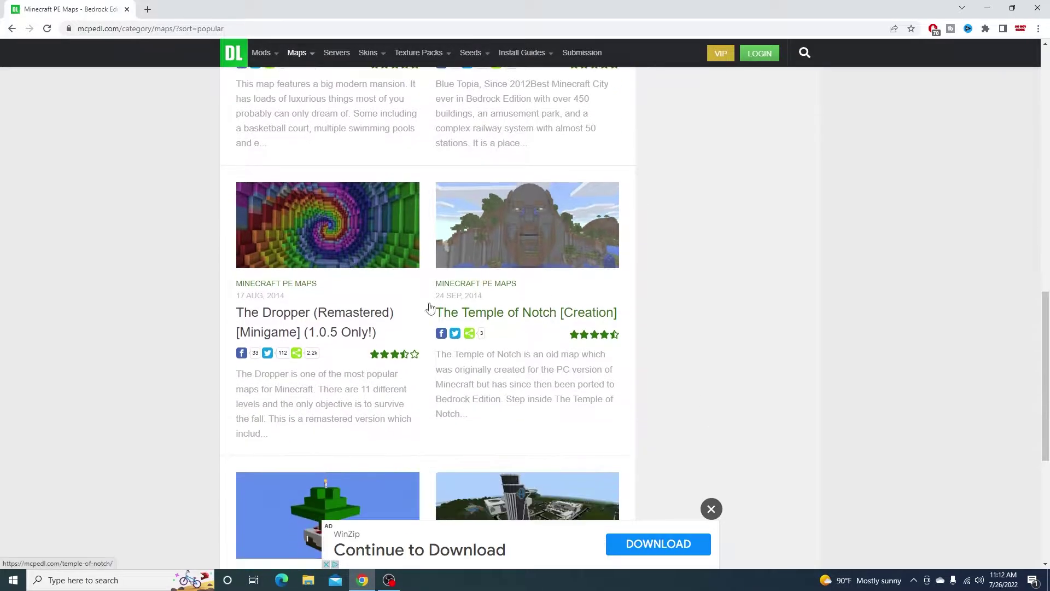
Open The Dropper (Remastered) map page and look over its contents.
click(333, 234)
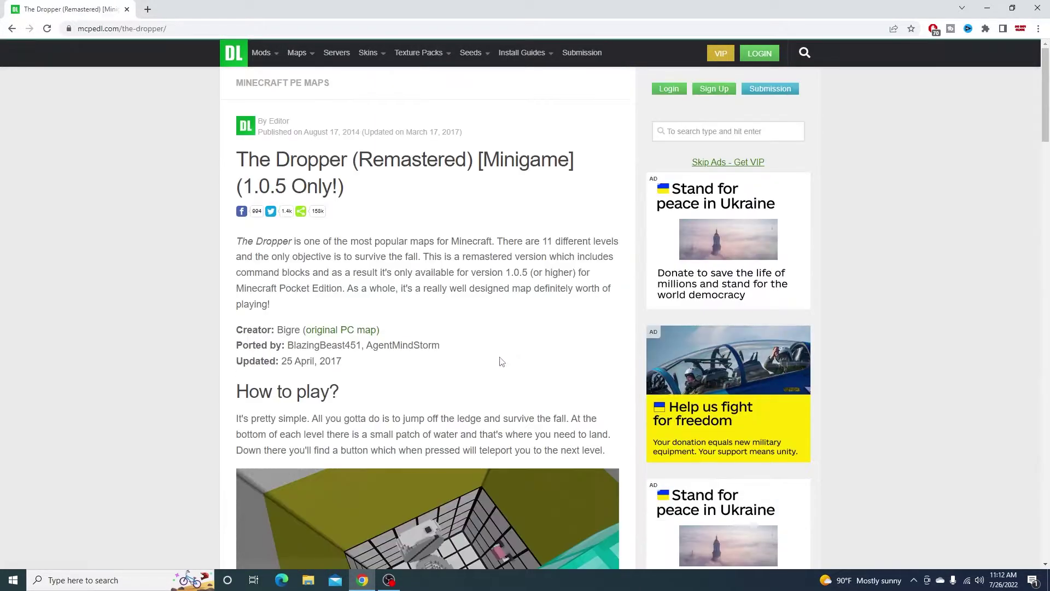
scroll(507, 353, down, 20)
scroll(525, 346, up, 6)
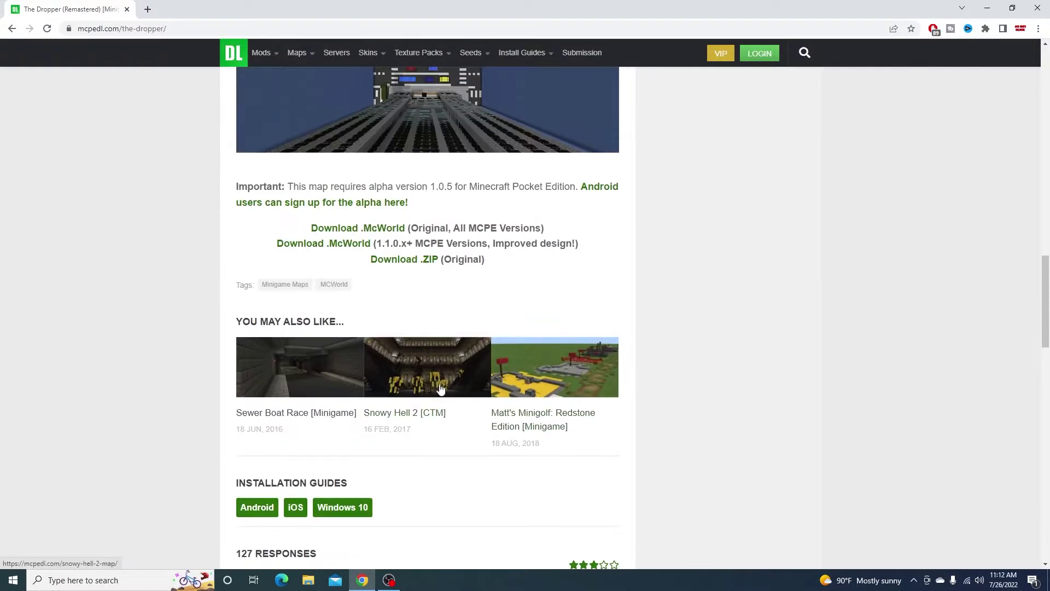
scroll(480, 391, up, 3)
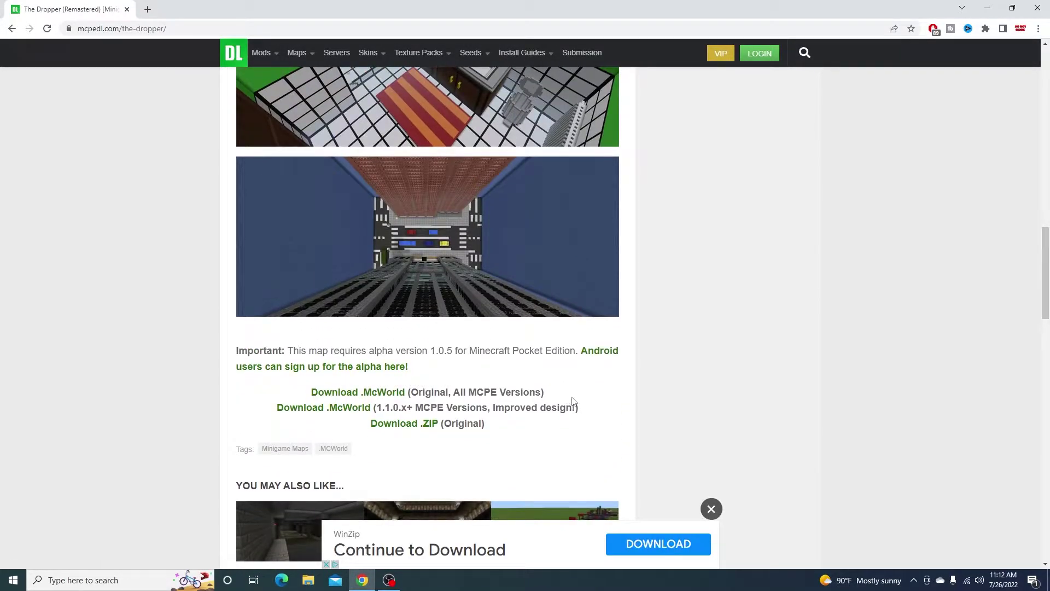
scroll(548, 401, up, 20)
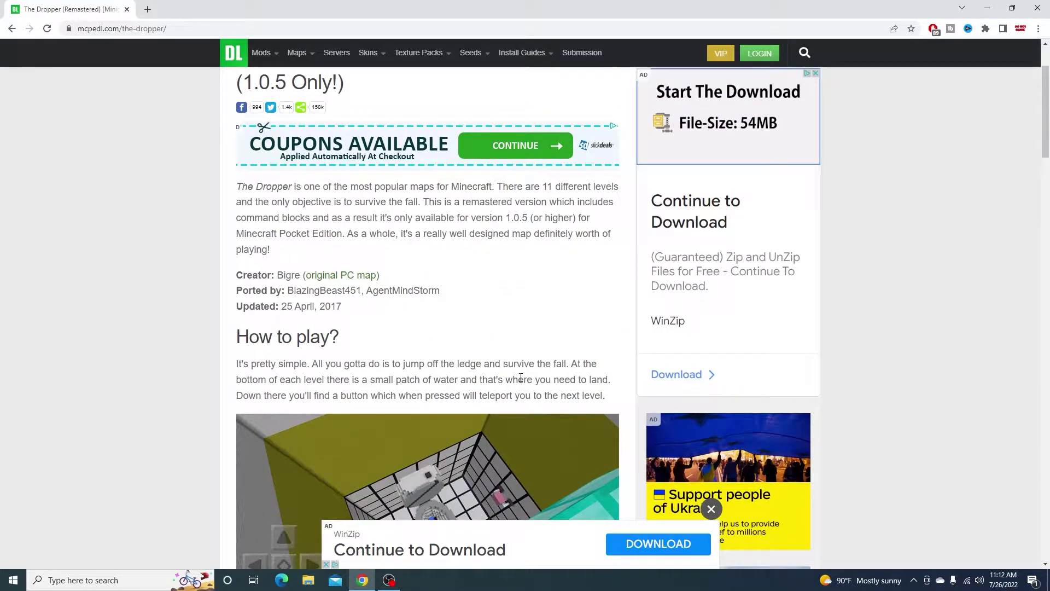
scroll(521, 377, up, 2)
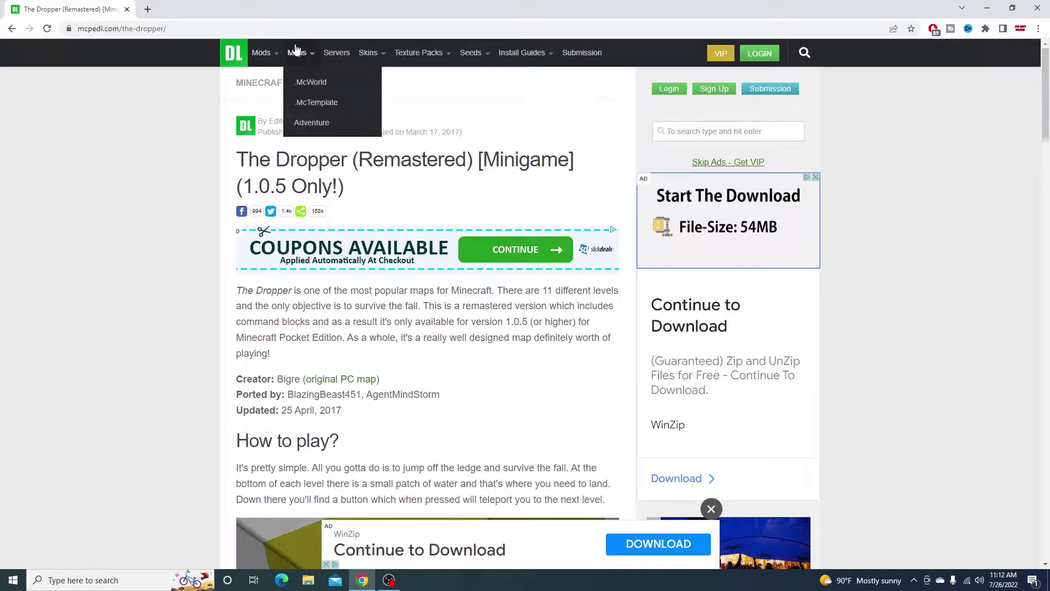
Return to the Maps category, re-sort by Most Popular (All time), and browse the list.
click(295, 51)
click(607, 83)
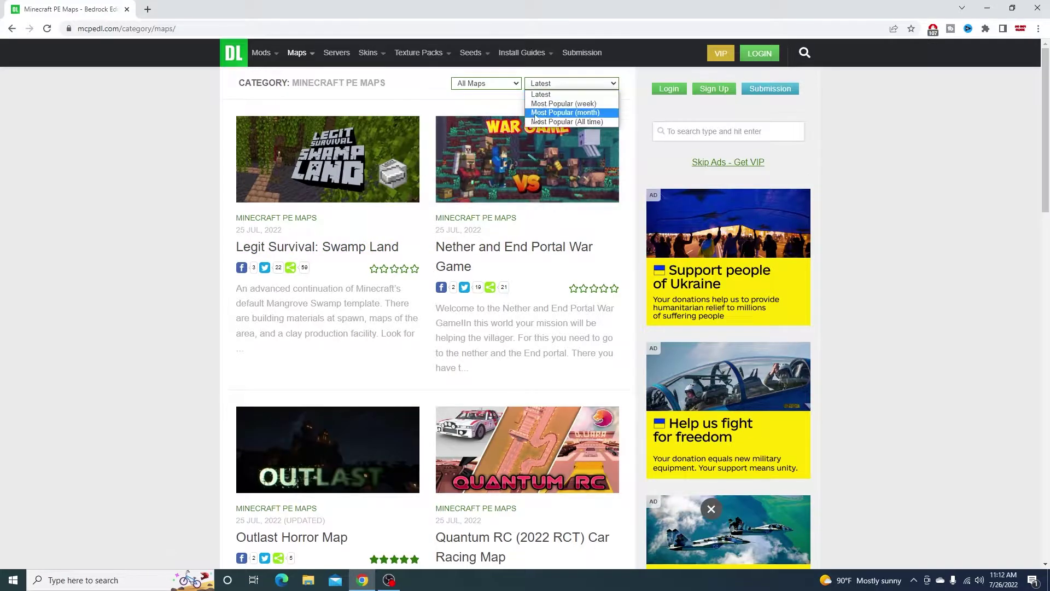
click(552, 122)
scroll(694, 255, down, 15)
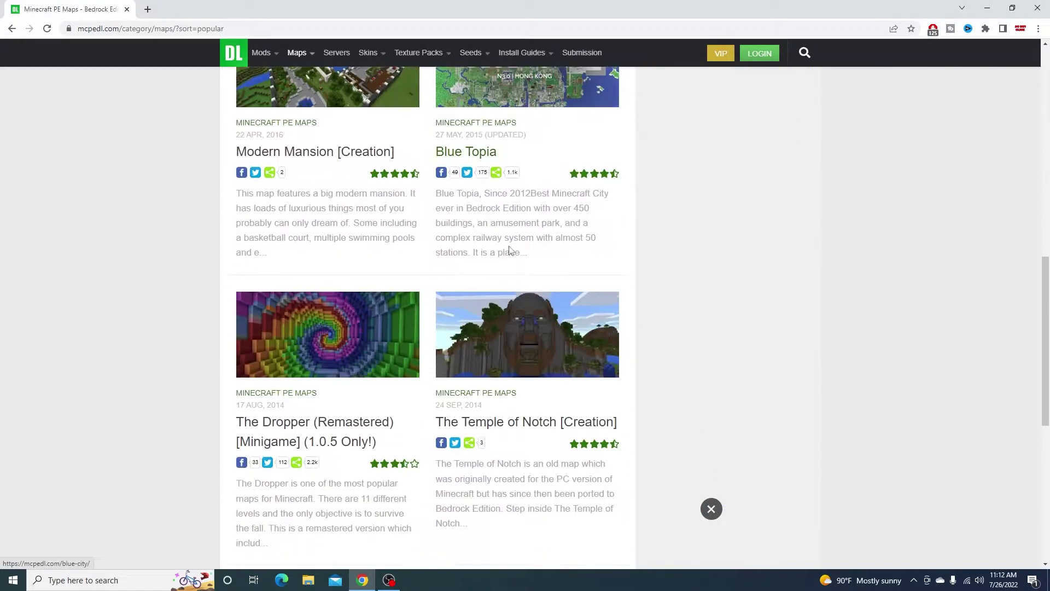
scroll(695, 256, down, 3)
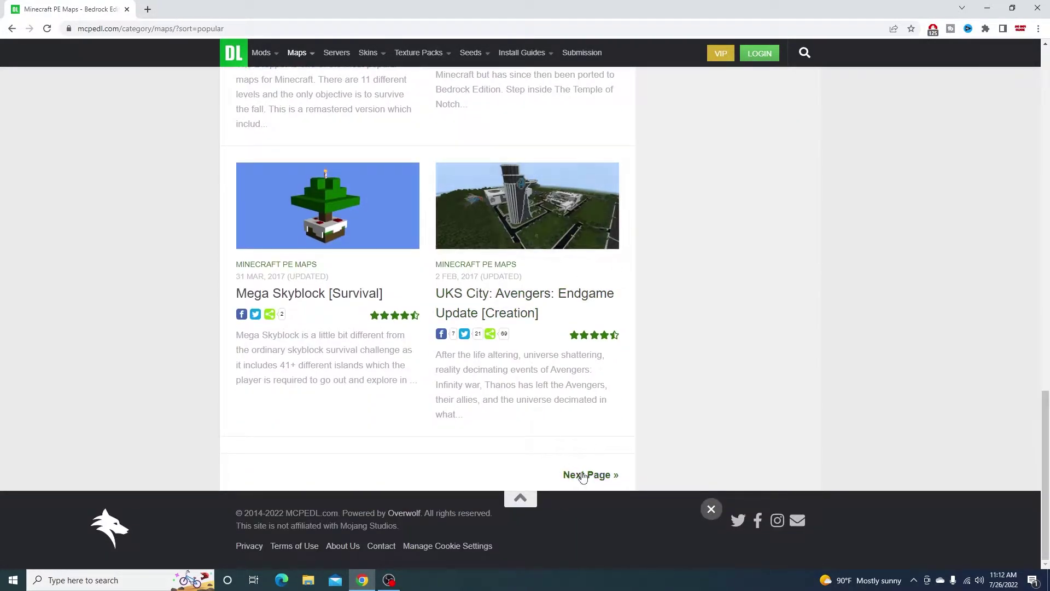
scroll(425, 377, up, 8)
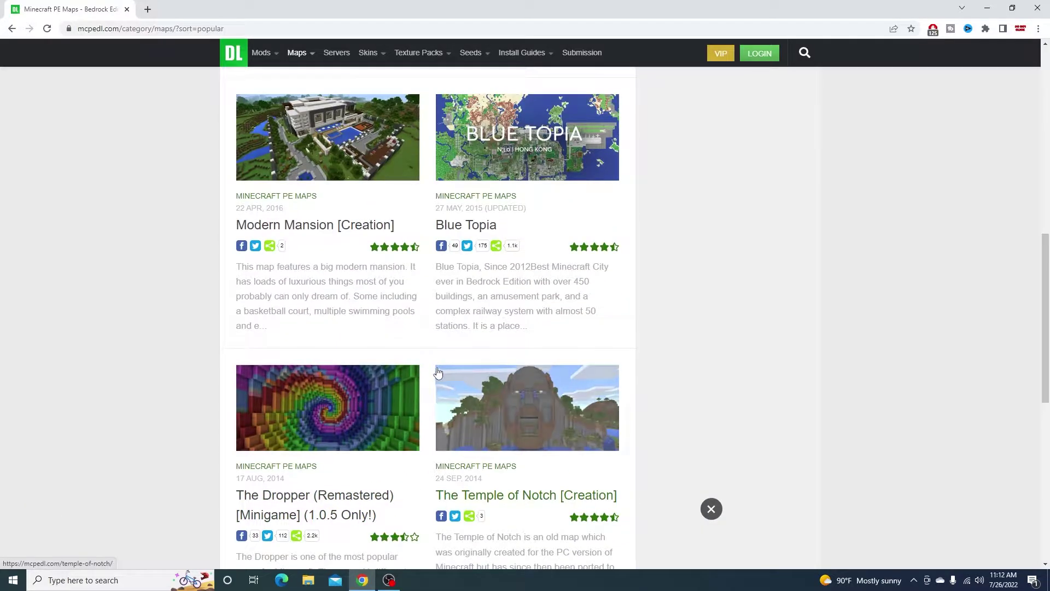
scroll(429, 361, up, 3)
scroll(428, 361, up, 8)
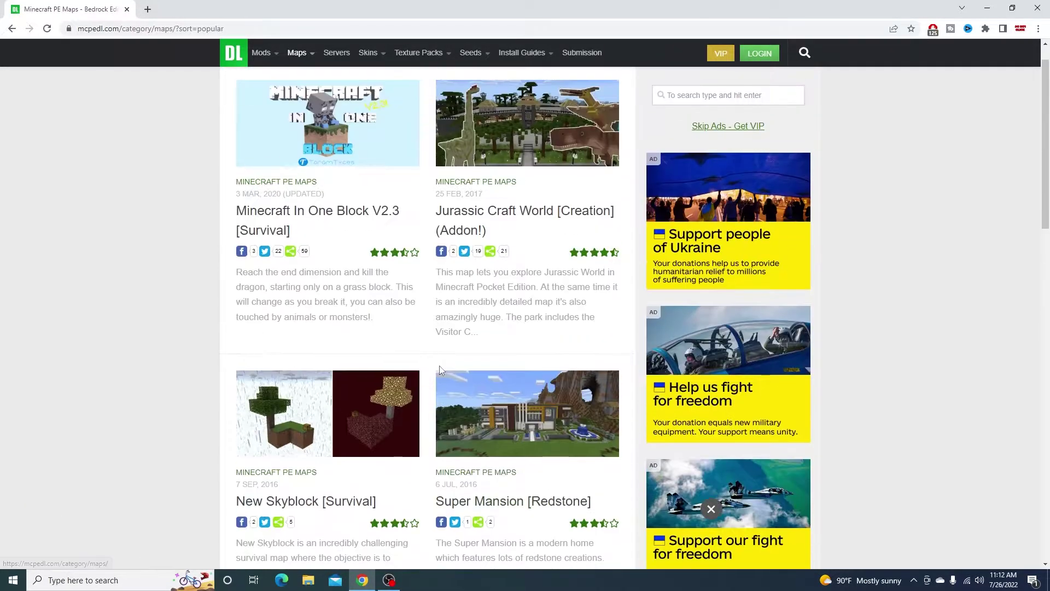
scroll(440, 350, down, 8)
scroll(340, 310, down, 5)
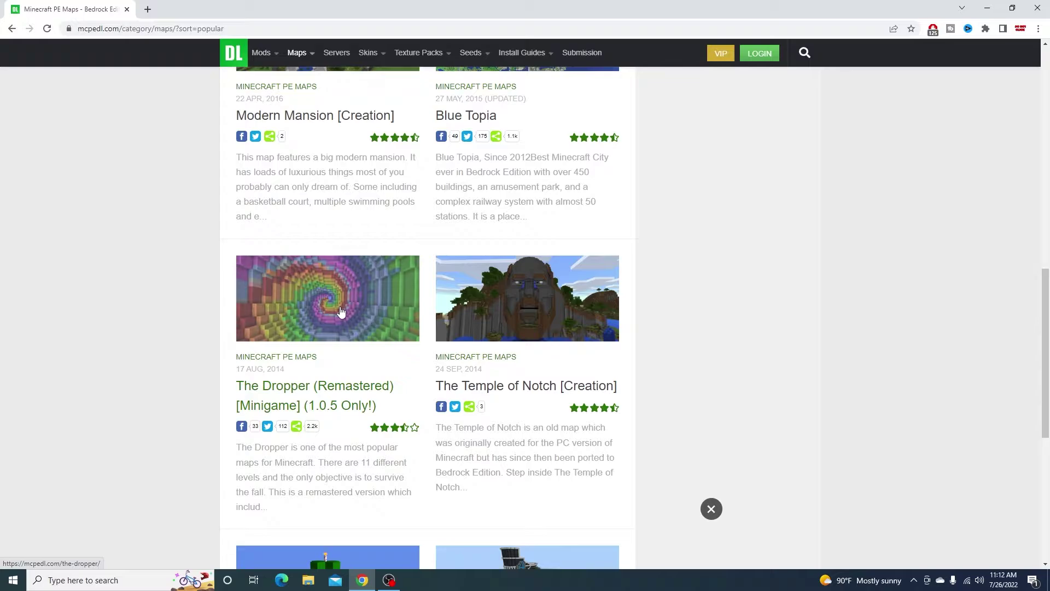
Reopen The Dropper (Remastered) page and bring its .McWorld download links into view.
click(341, 312)
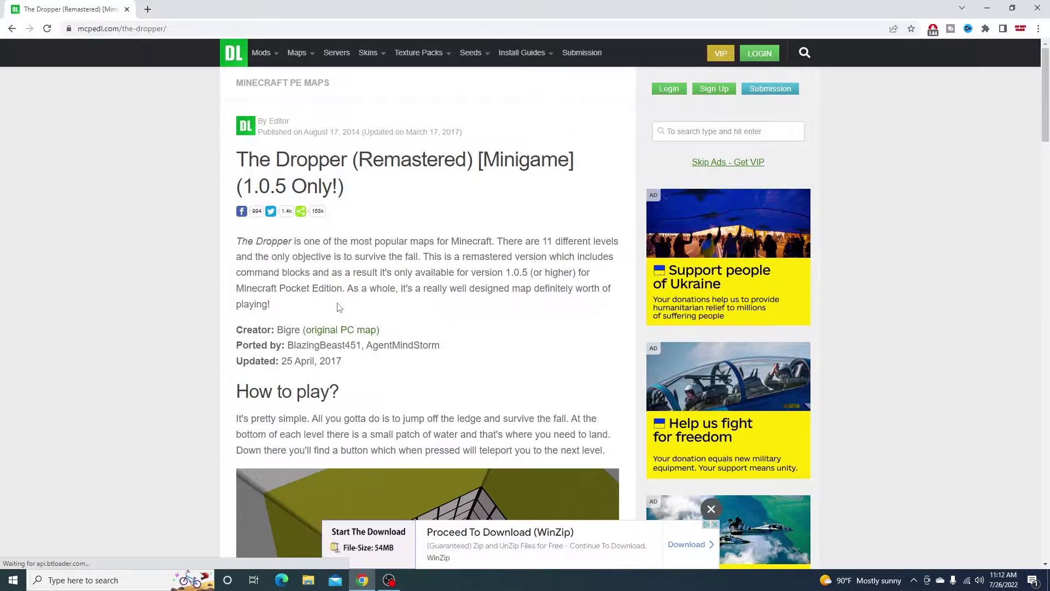
scroll(506, 312, down, 20)
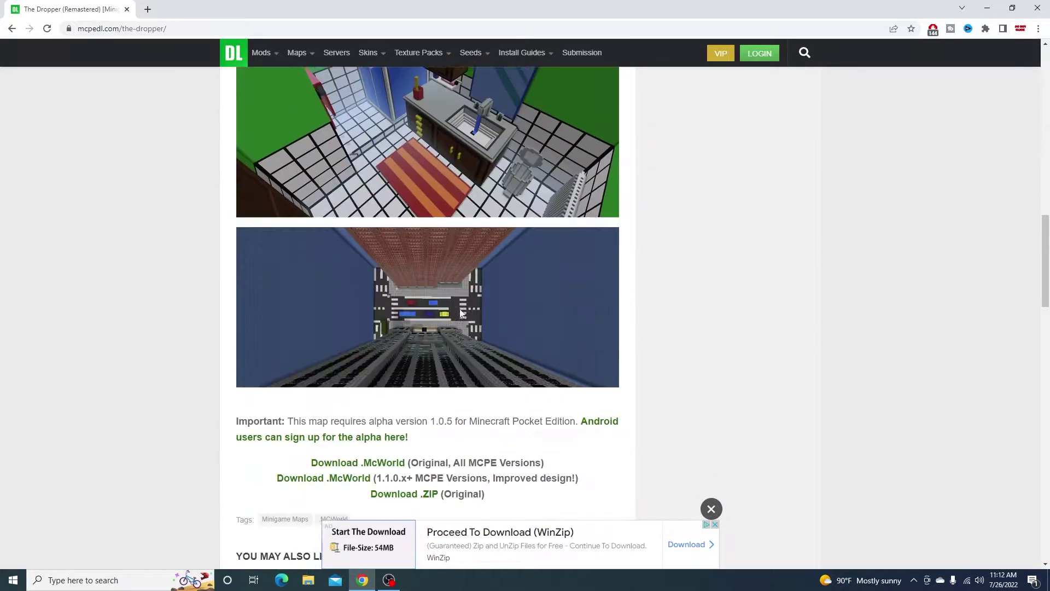
scroll(473, 321, up, 8)
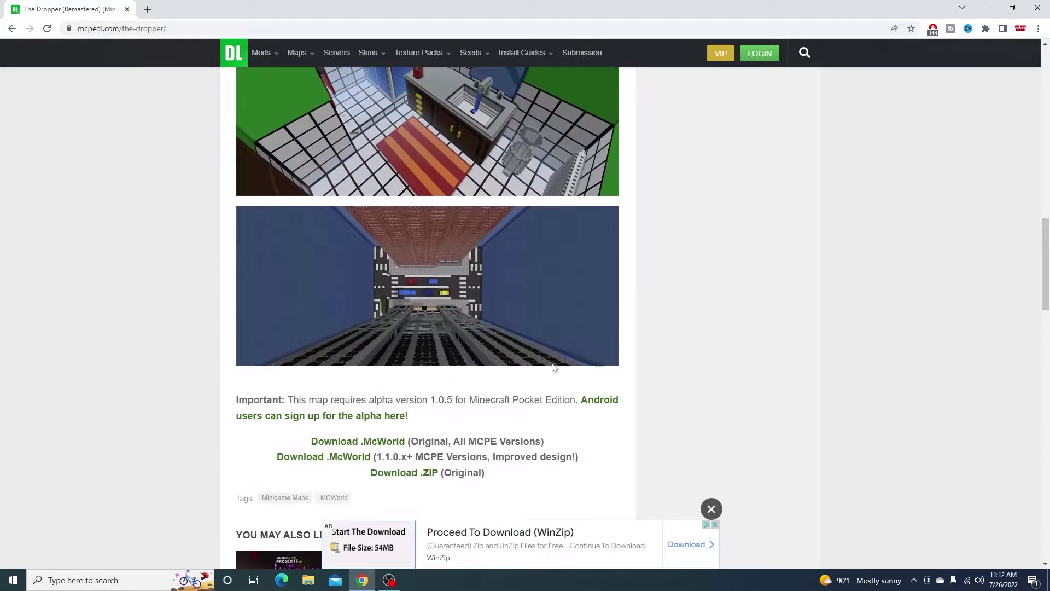
Download the-dropper-remastered.mcworld from MediaFire, then return to MCPEDL's Maps category.
click(364, 444)
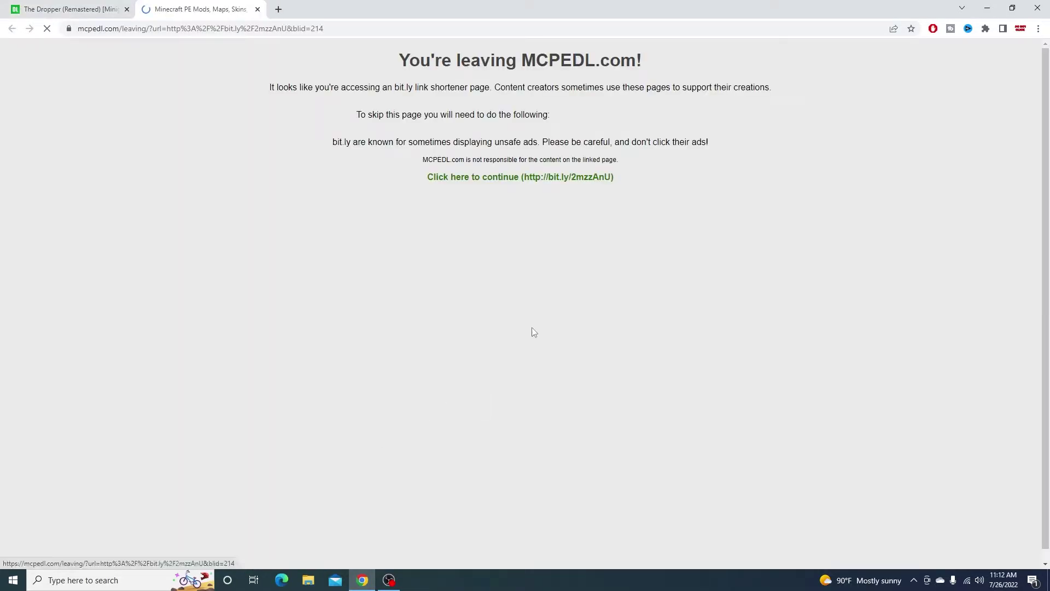
click(485, 178)
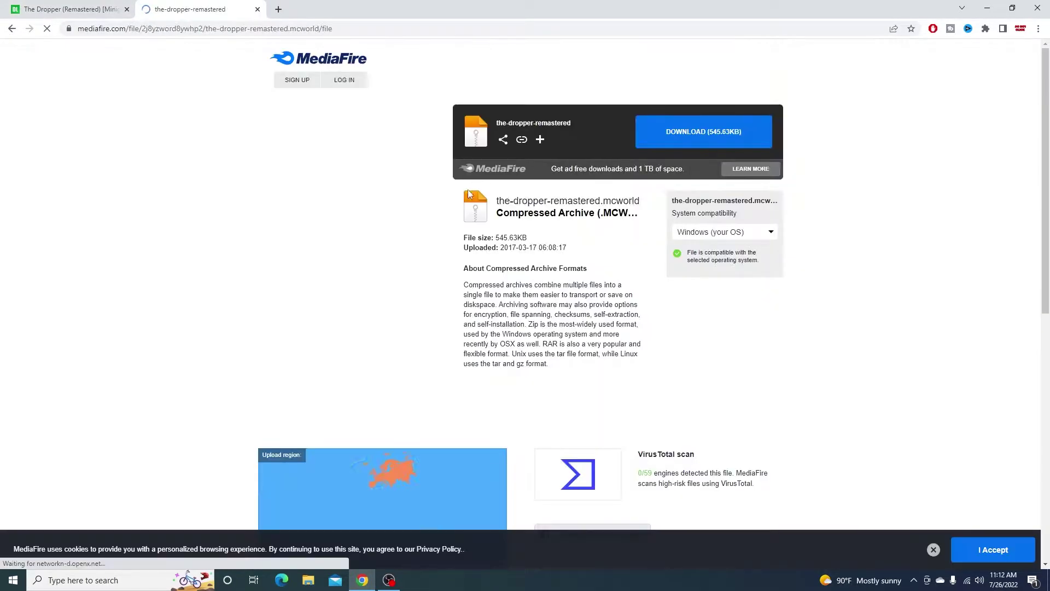
click(706, 149)
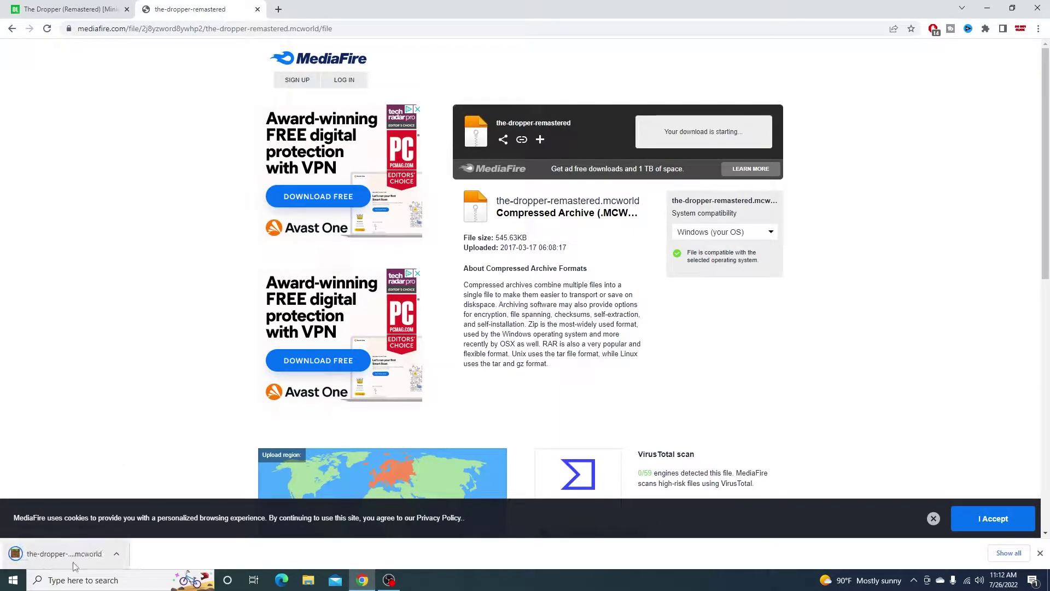
click(109, 9)
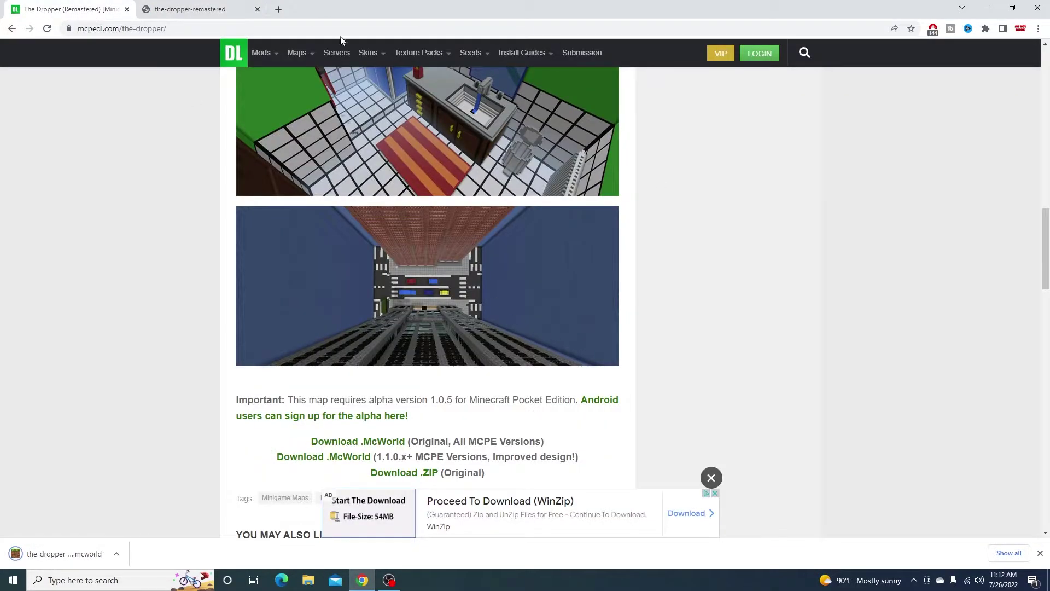
click(292, 55)
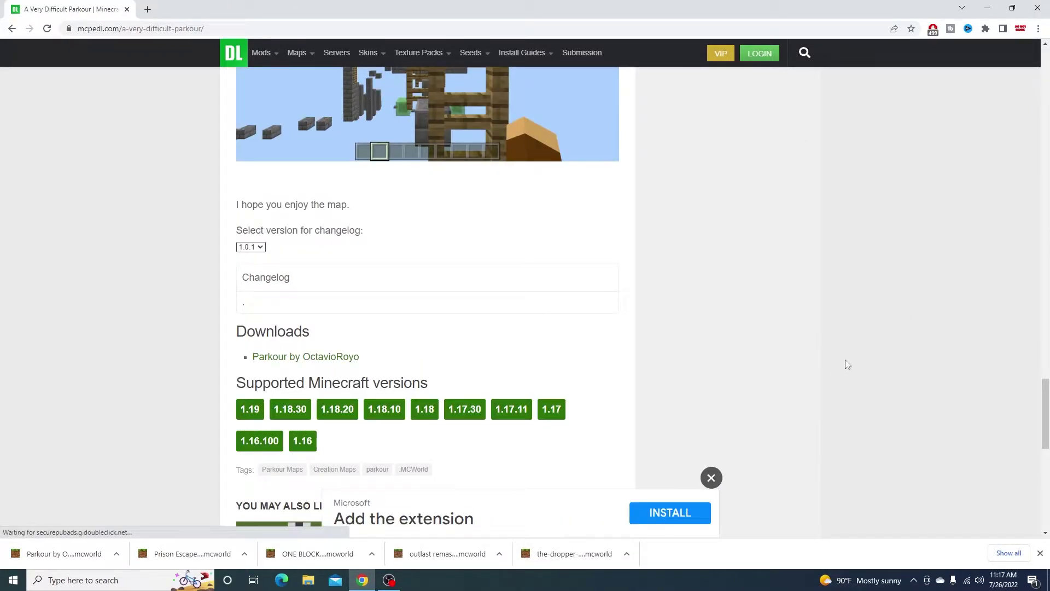
Import the downloaded Dropper map into Minecraft, then return to the browser.
click(568, 554)
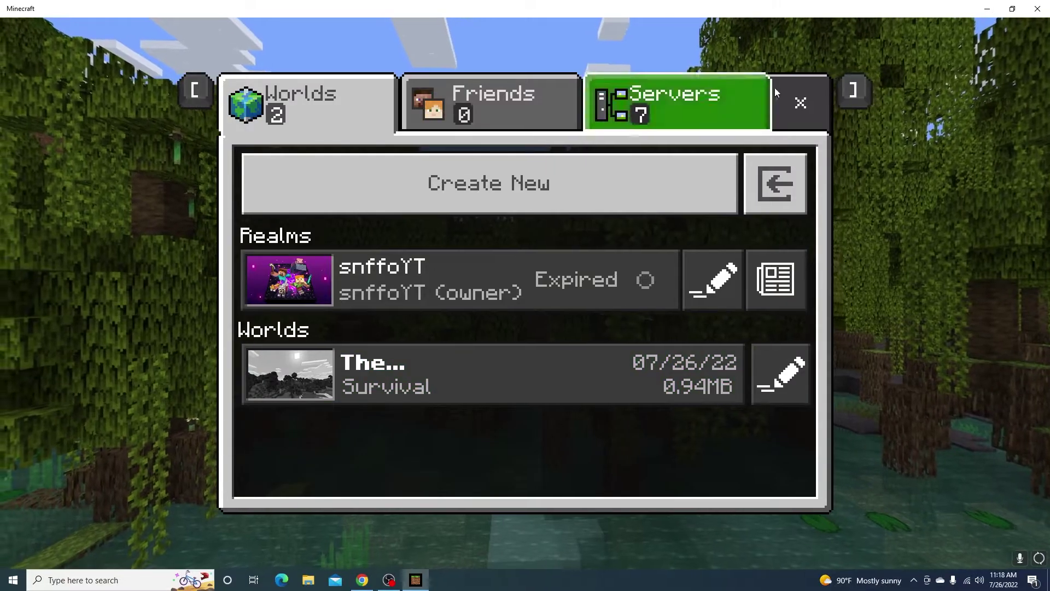
click(796, 109)
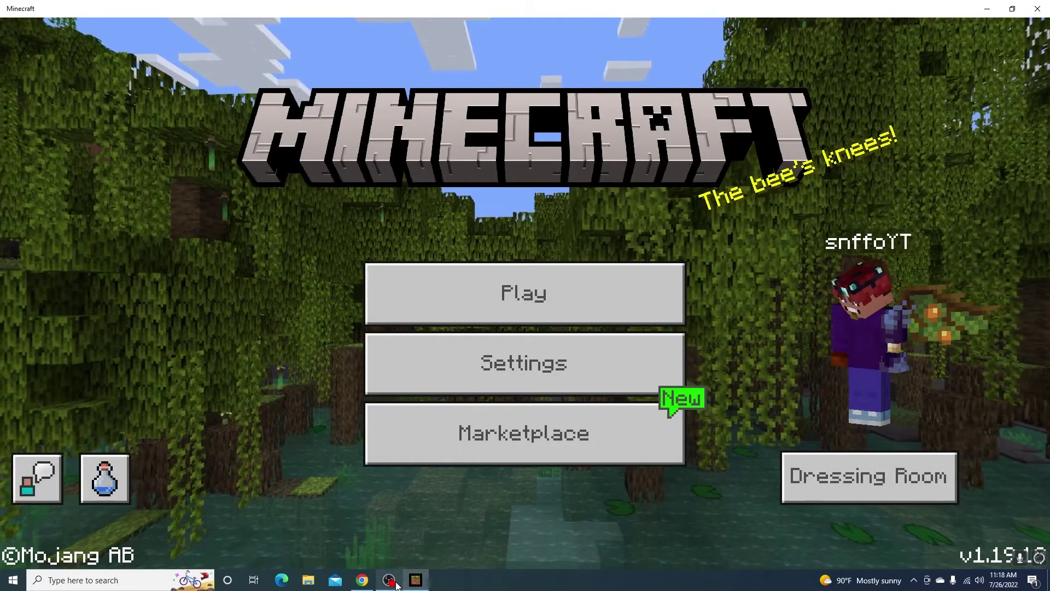
click(362, 580)
scroll(450, 539, down, 2)
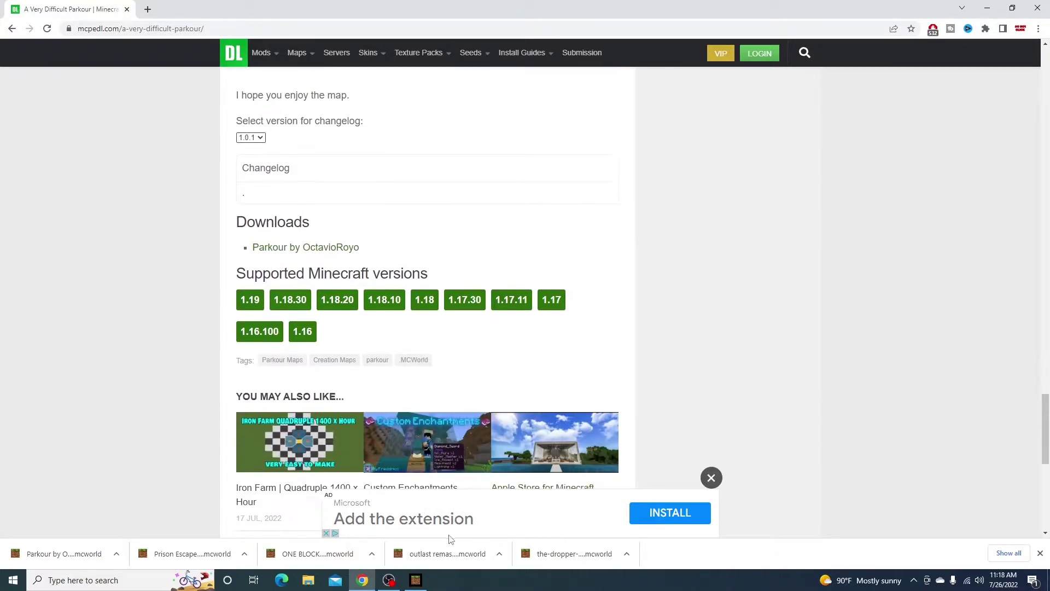
Open the downloaded outlast and Prison Escape .mcworld files for import into Minecraft.
click(442, 553)
click(366, 577)
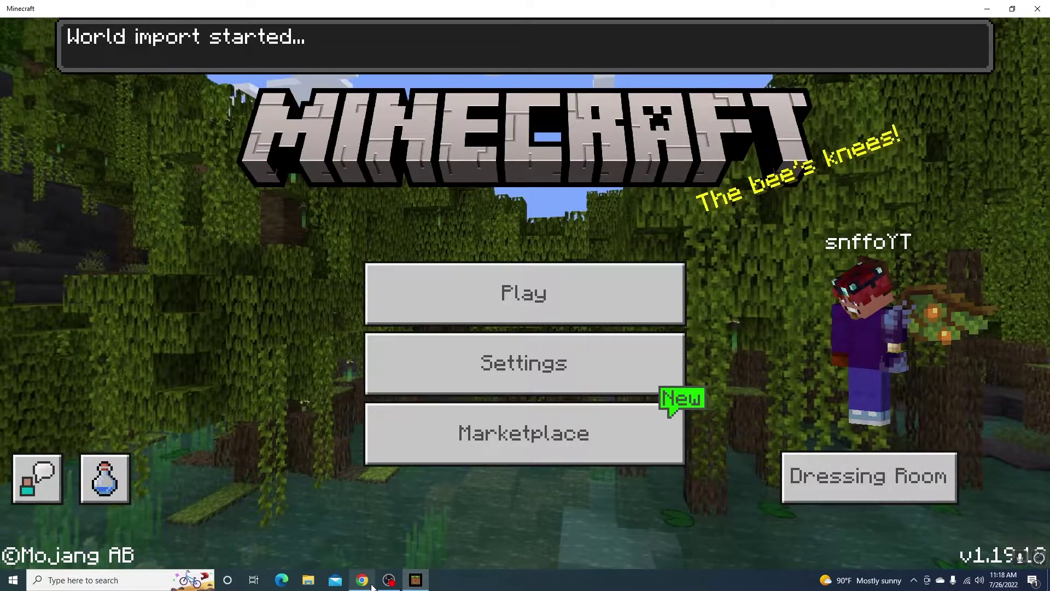
click(362, 580)
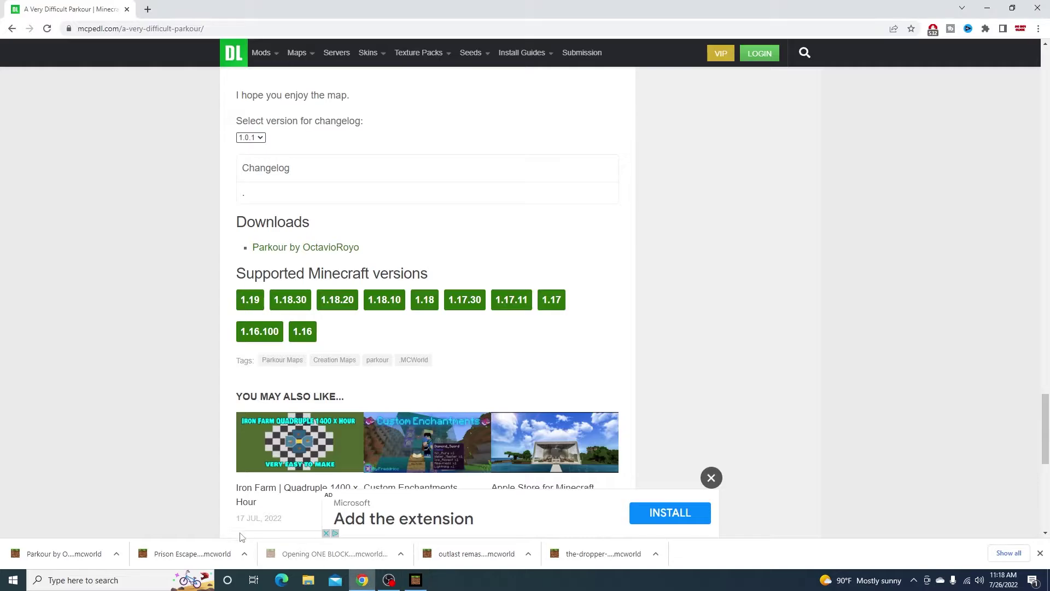
click(216, 552)
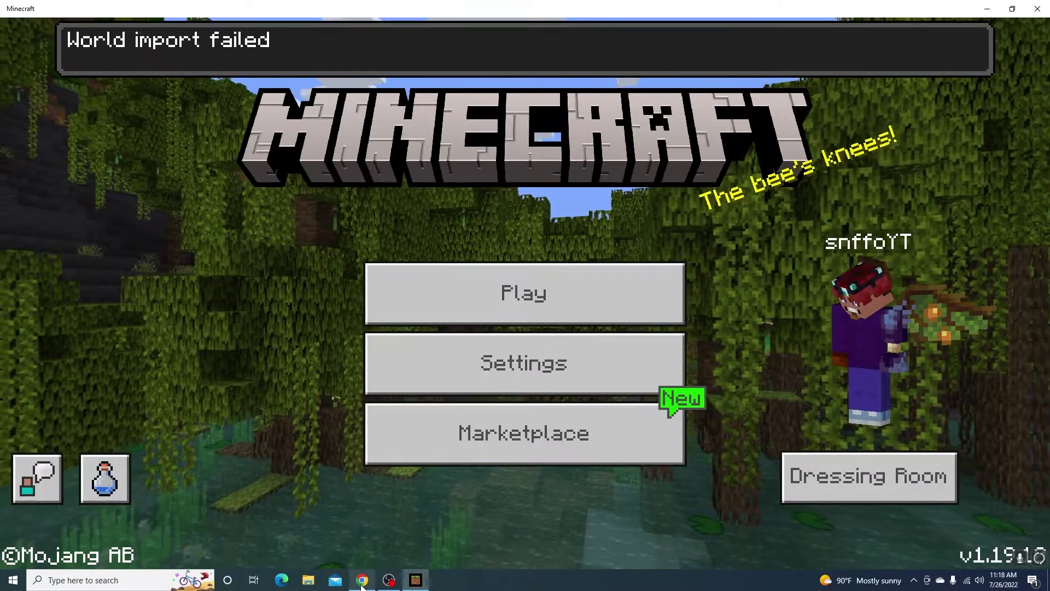
Finish importing Prison Escape, confirm it in the worlds list, and open File Explorer.
click(362, 580)
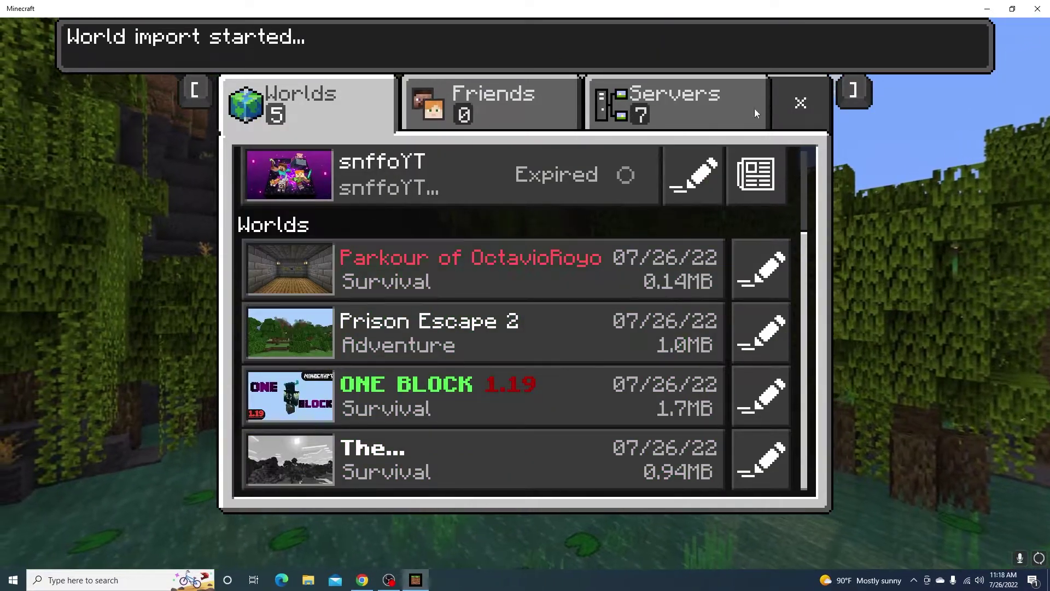
click(802, 101)
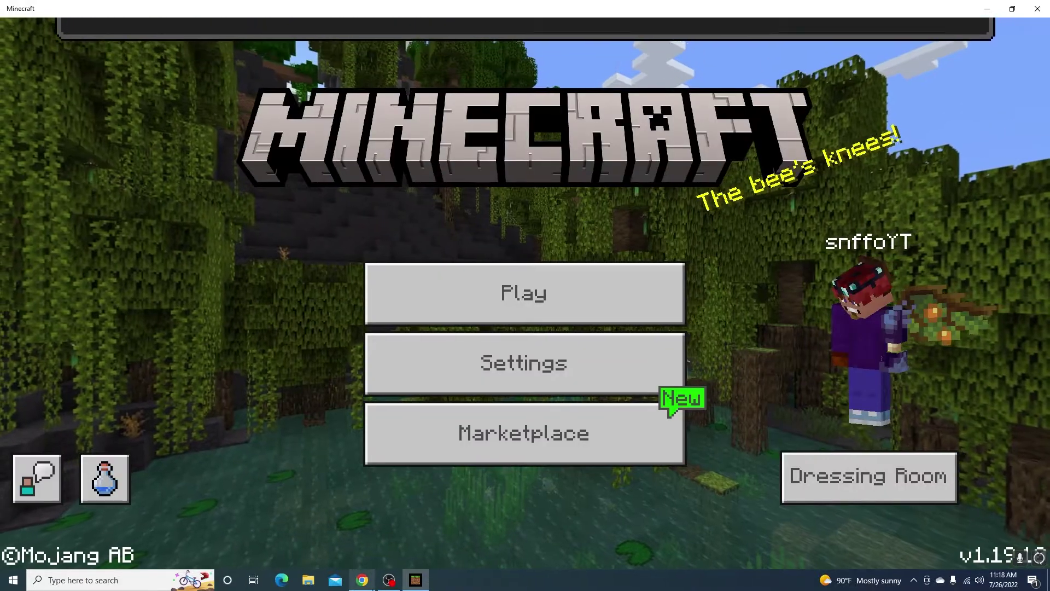
key(alt+Tab)
click(404, 582)
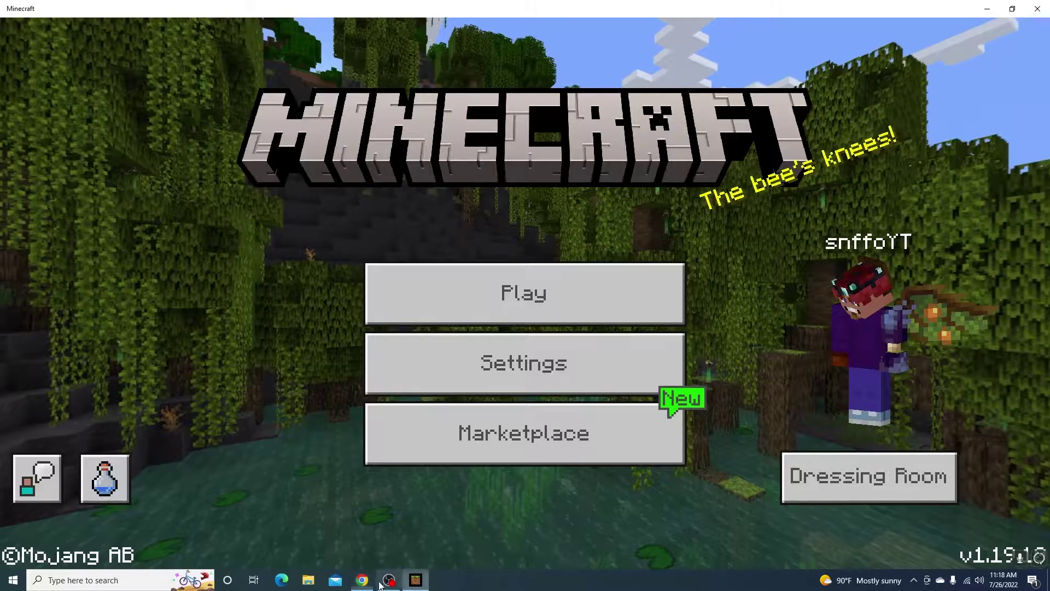
key(super+e)
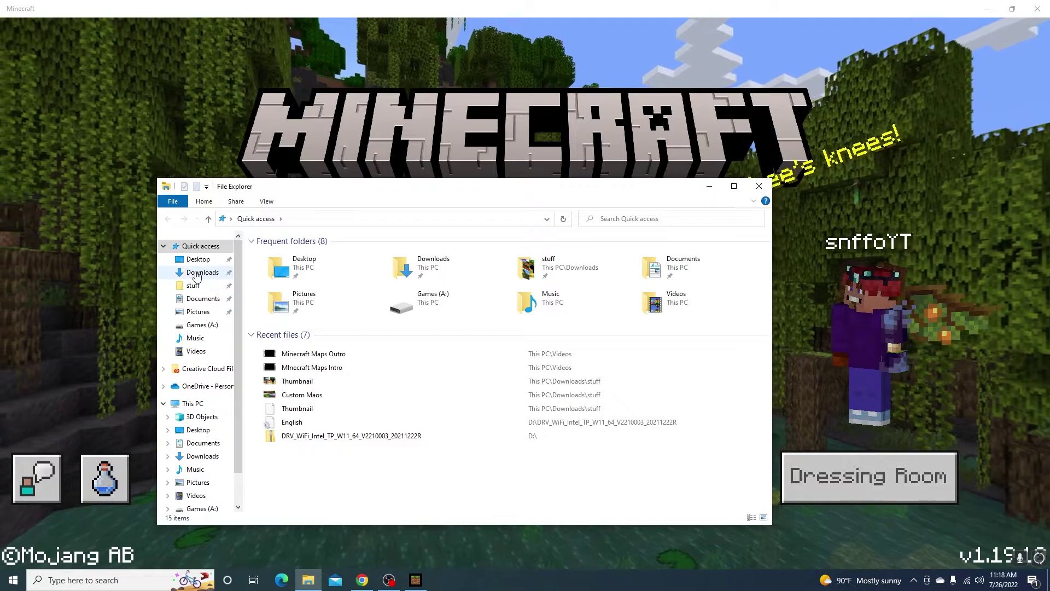
Import ONE BLOCK 1.19 by opening its .mcworld file from the Downloads folder.
click(201, 271)
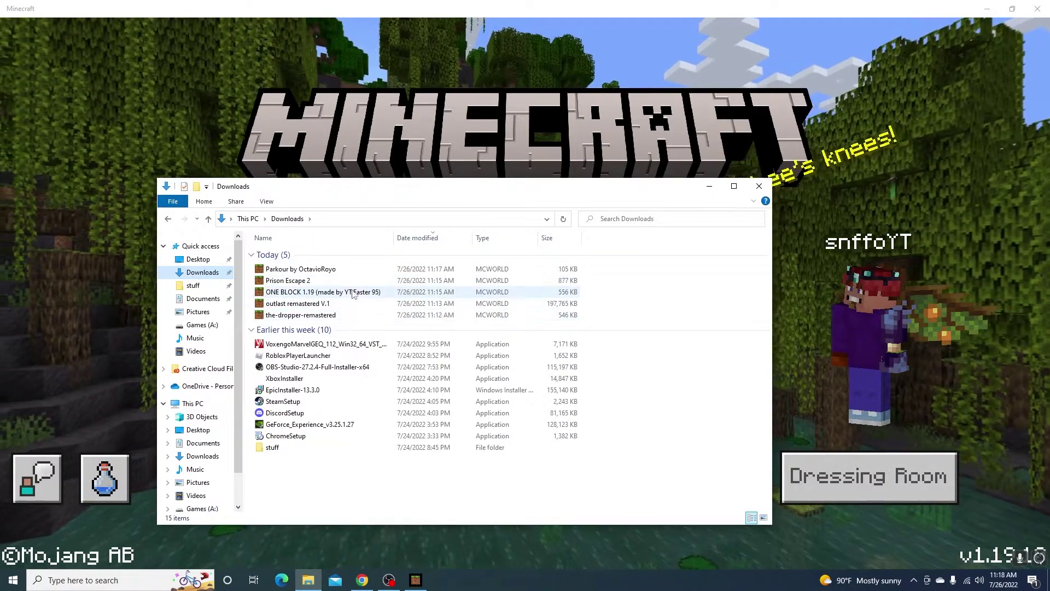
click(709, 186)
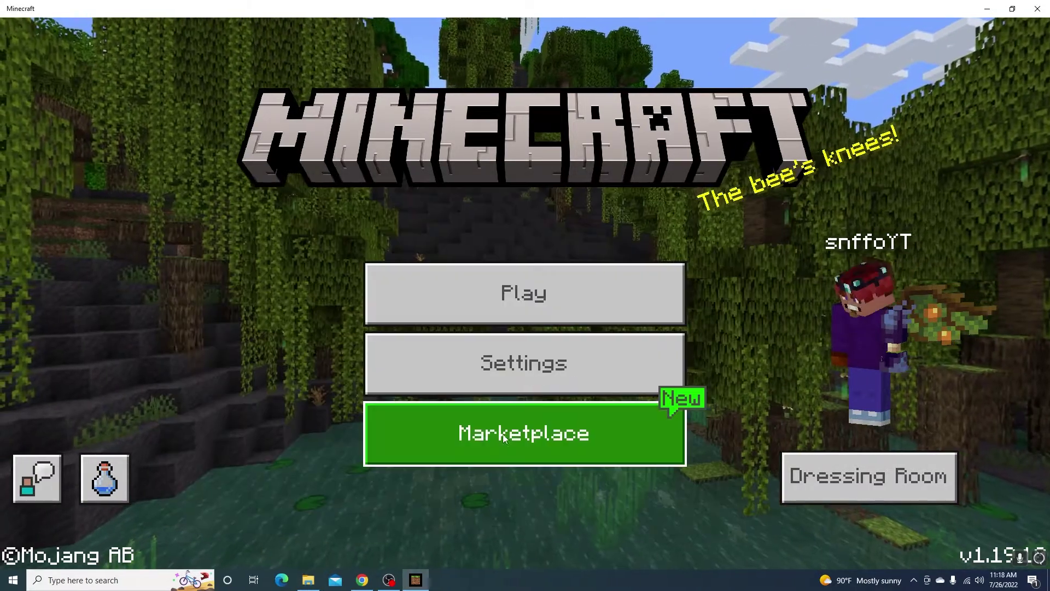
click(529, 291)
scroll(480, 442, down, 2)
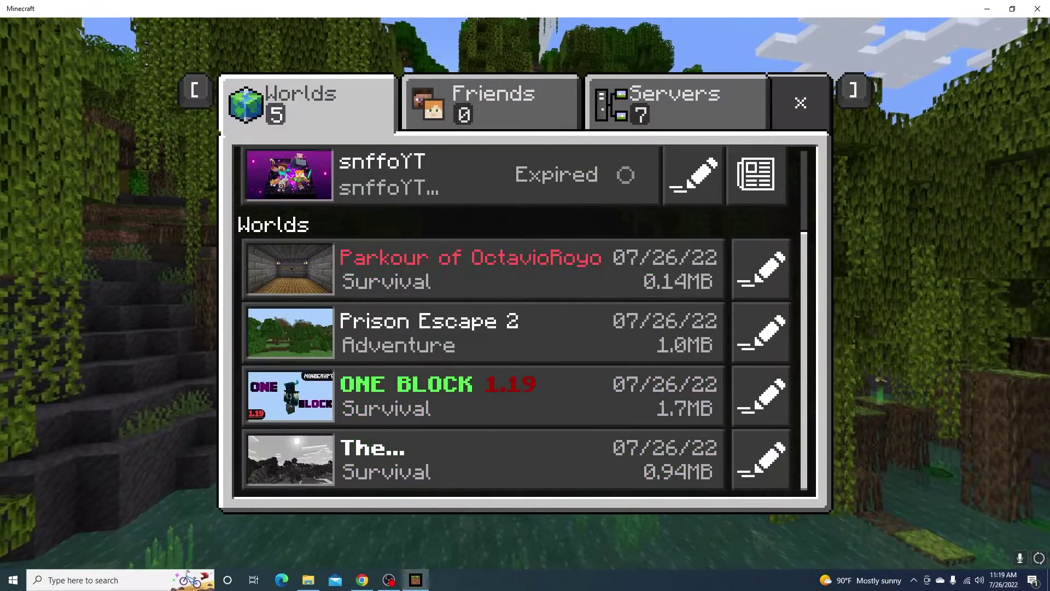
key(alt+Tab)
double_click(361, 296)
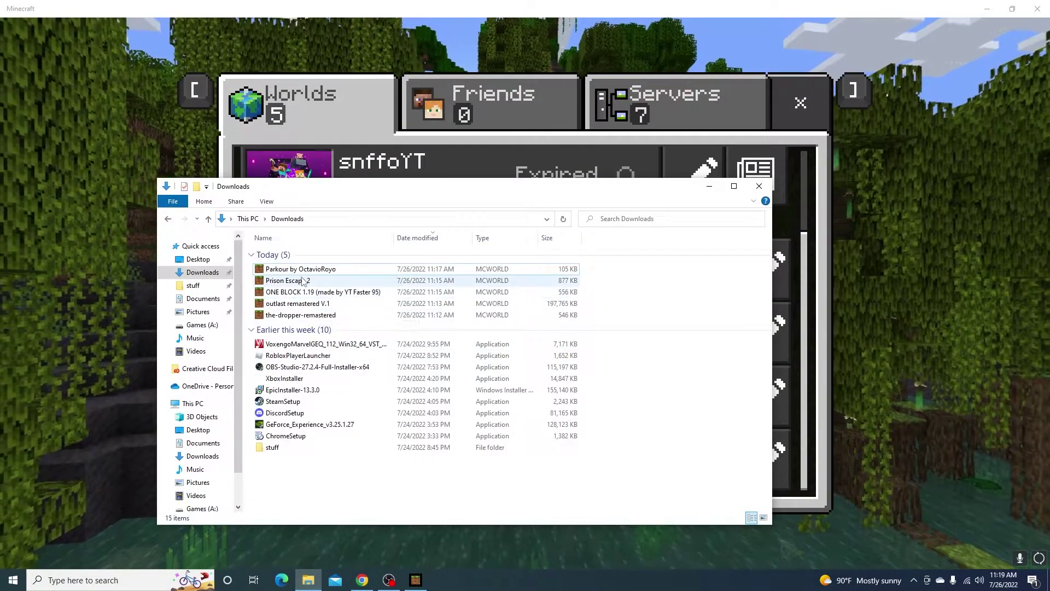
key(alt+Tab)
key(alt+Tab)
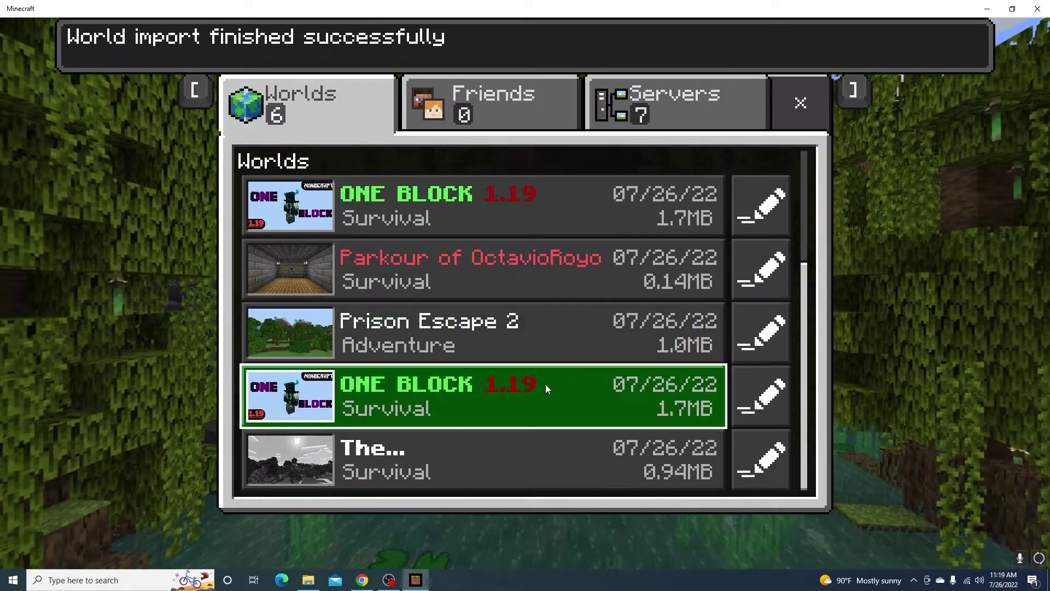
Refresh the worlds list from the main menu and launch the new ONE BLOCK 1.19 world.
scroll(546, 384, up, 3)
scroll(554, 374, up, 2)
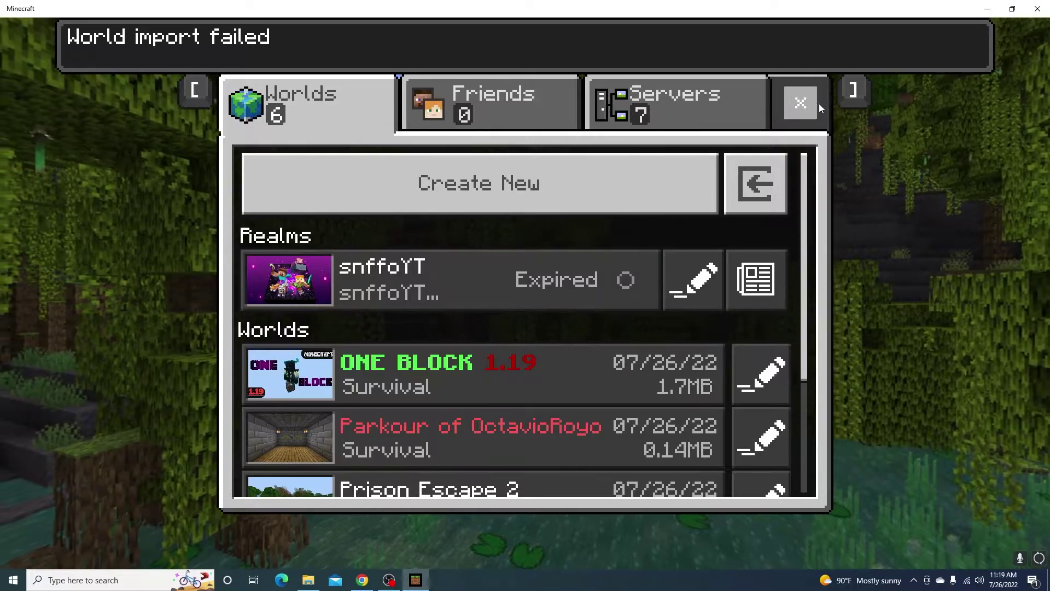
click(813, 104)
click(509, 281)
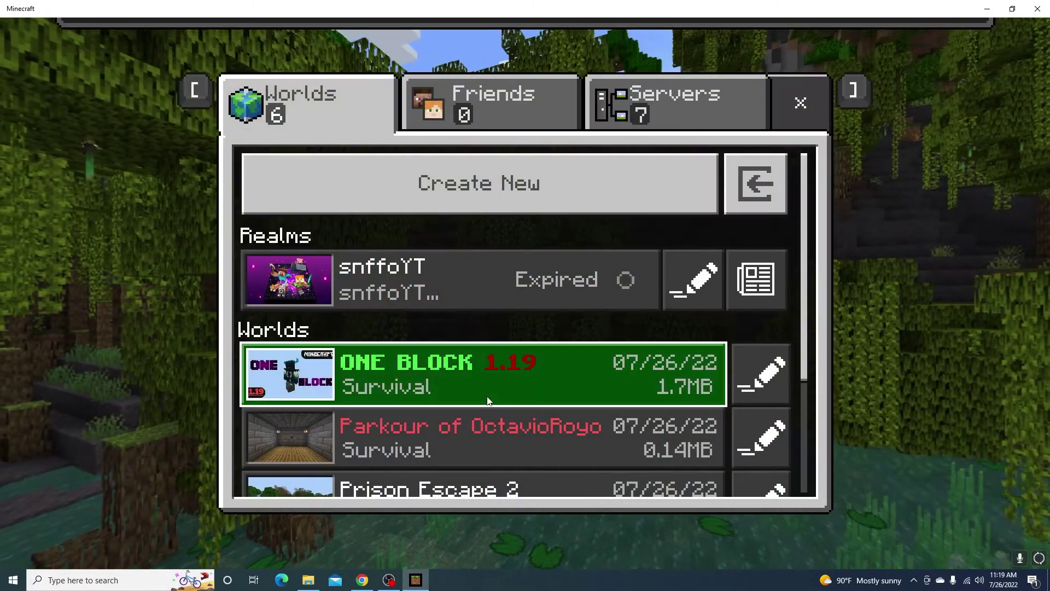
scroll(493, 361, down, 3)
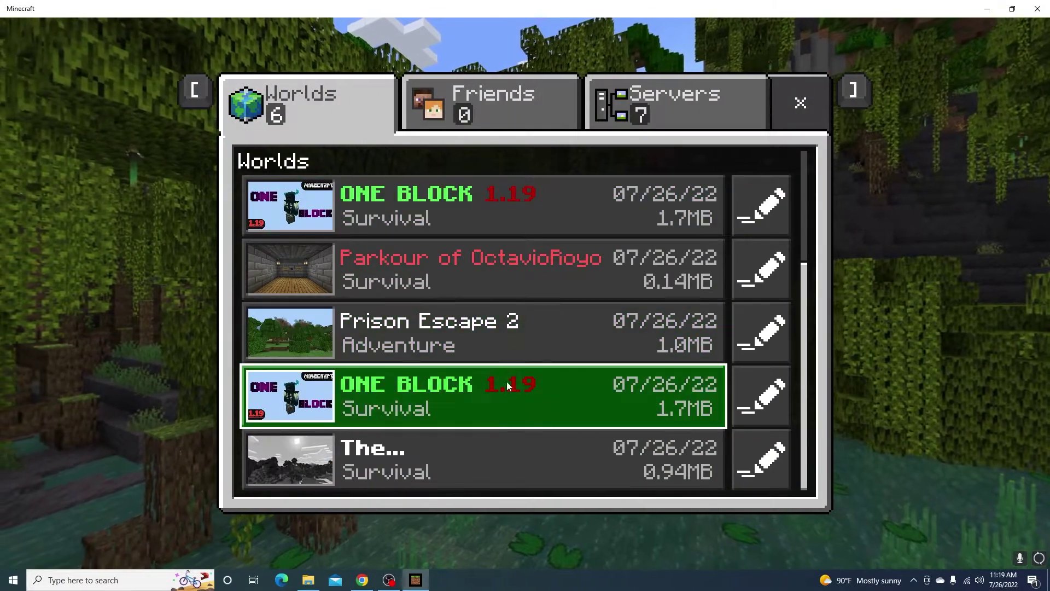
click(495, 395)
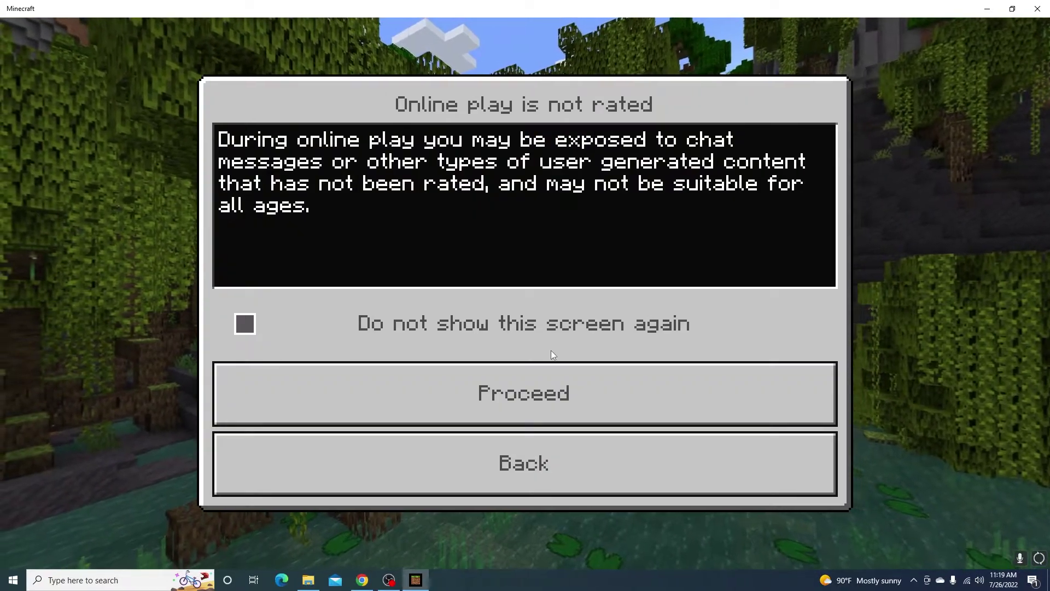
Tick 'Do not show this screen again' and proceed into ONE BLOCK 1.19.
click(246, 324)
click(539, 405)
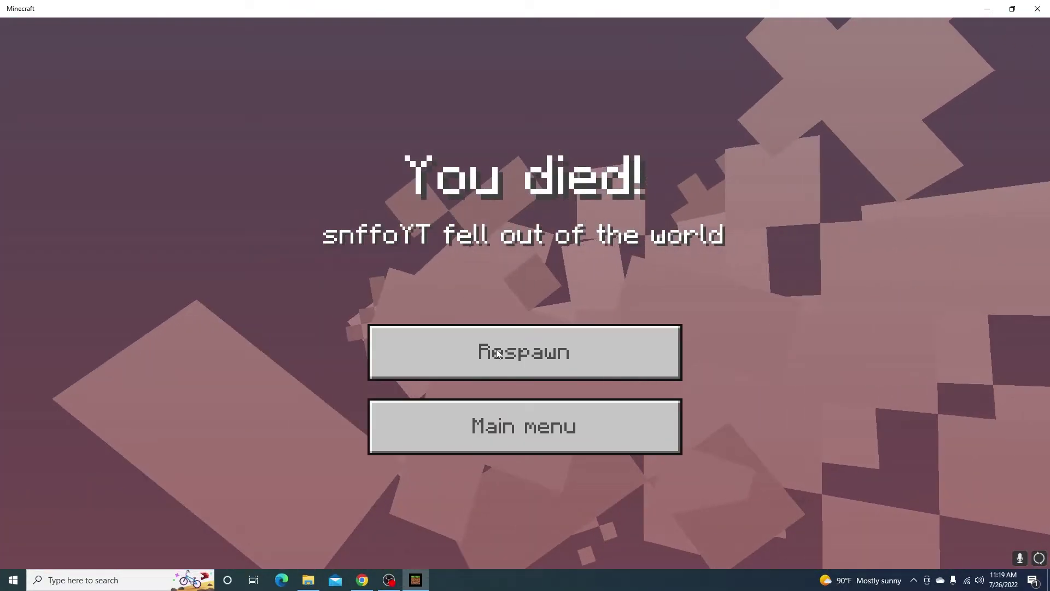
Respawn in the world and bring up the pause menu.
click(497, 352)
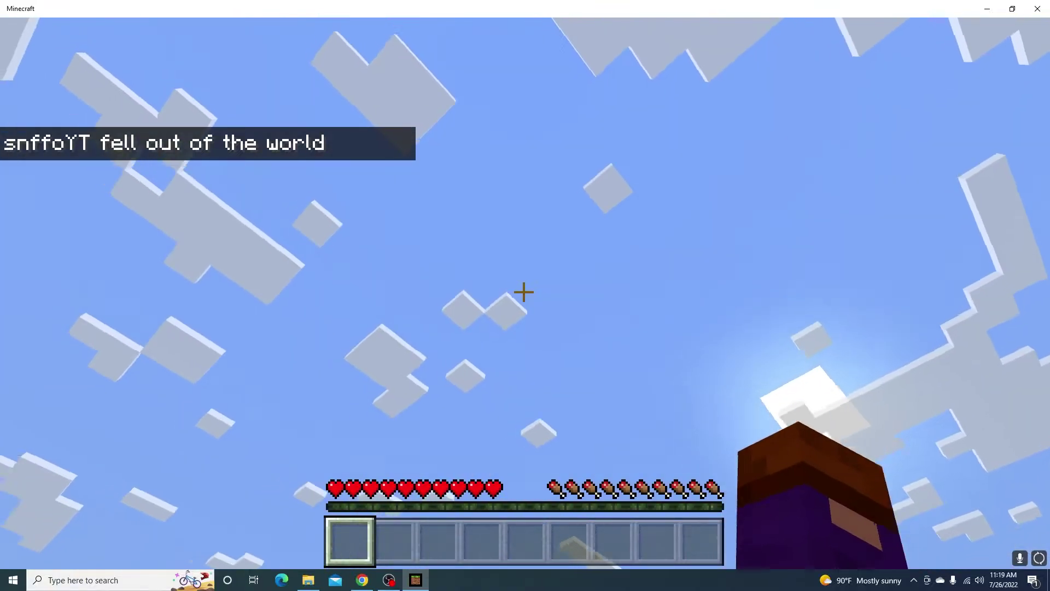
key(5)
key(Escape)
key(Escape)
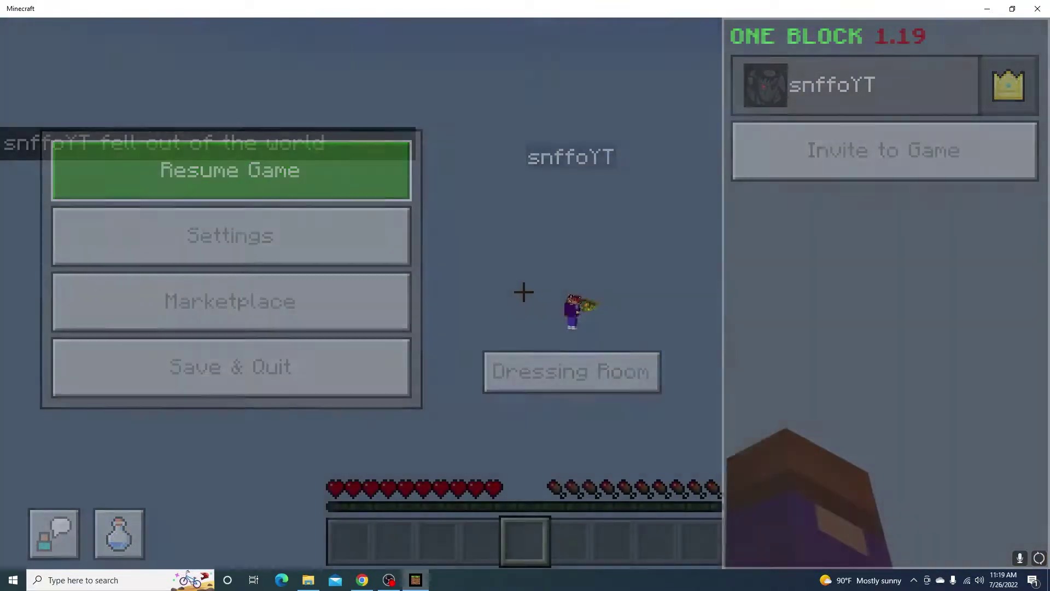
key(Escape)
key(Escape)
key(Escape)
Set the Video field of view to 71.60 degrees and resume the game.
click(246, 314)
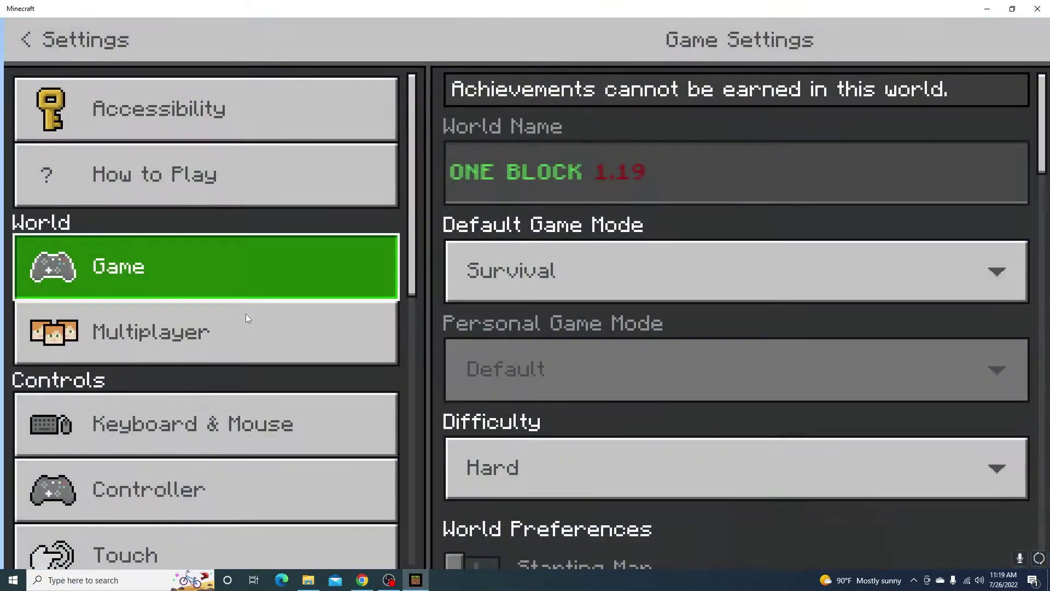
scroll(147, 438, down, 5)
click(148, 463)
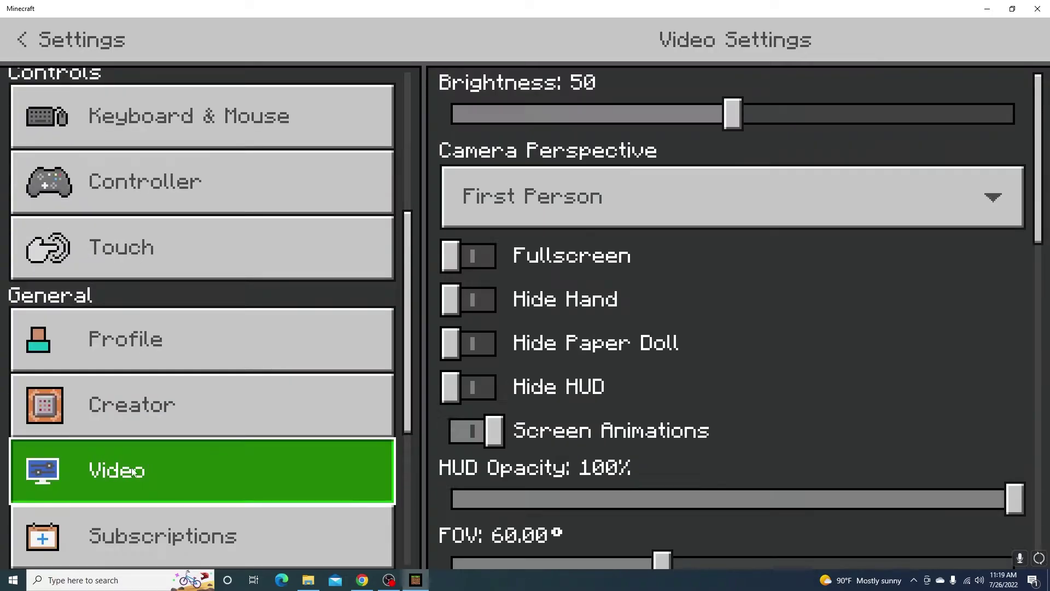
scroll(656, 274, down, 3)
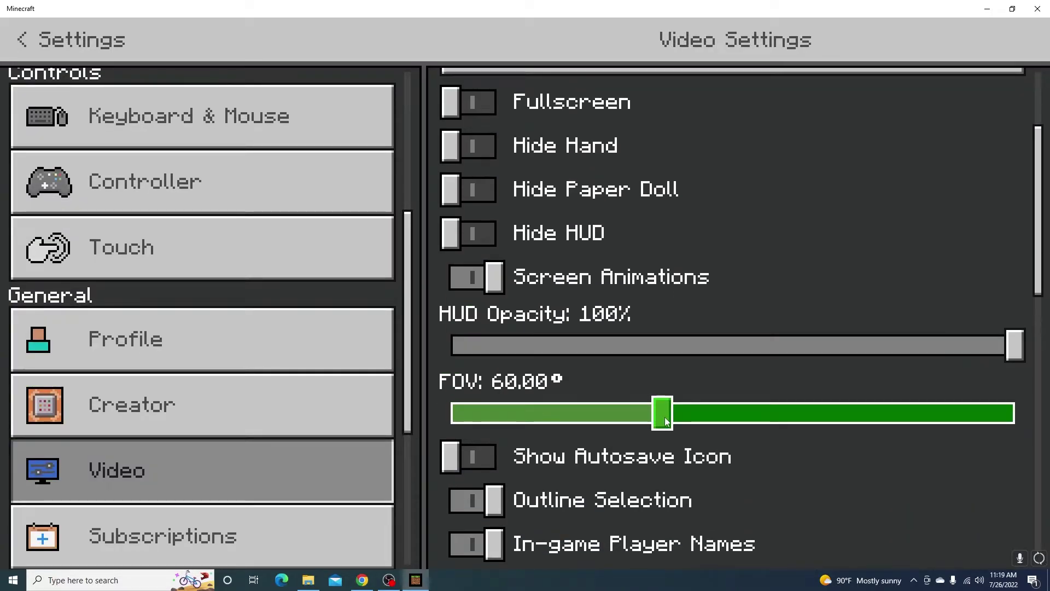
drag(664, 417, 744, 417)
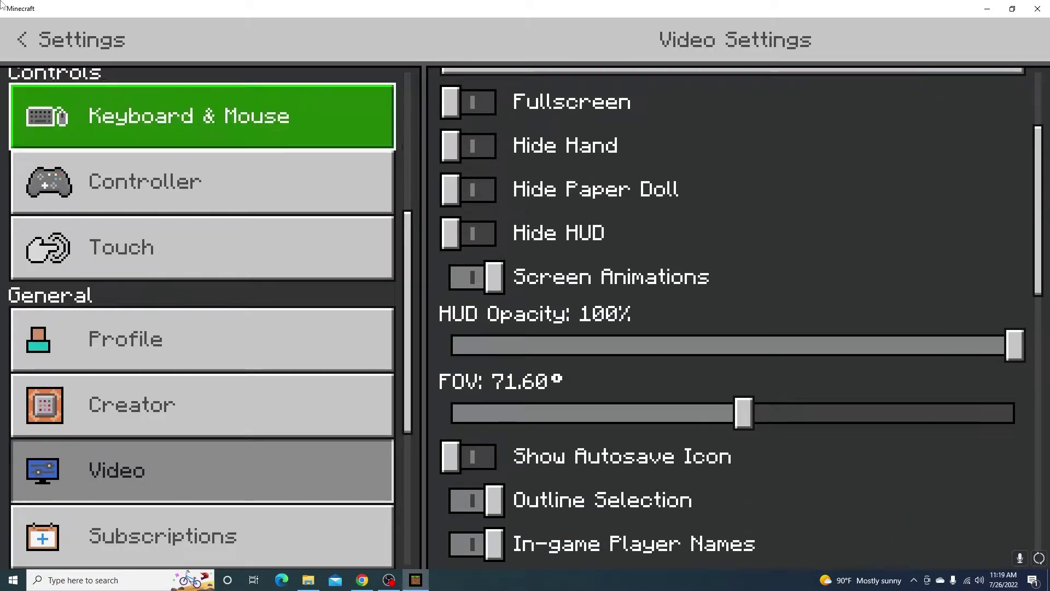
click(22, 43)
click(323, 162)
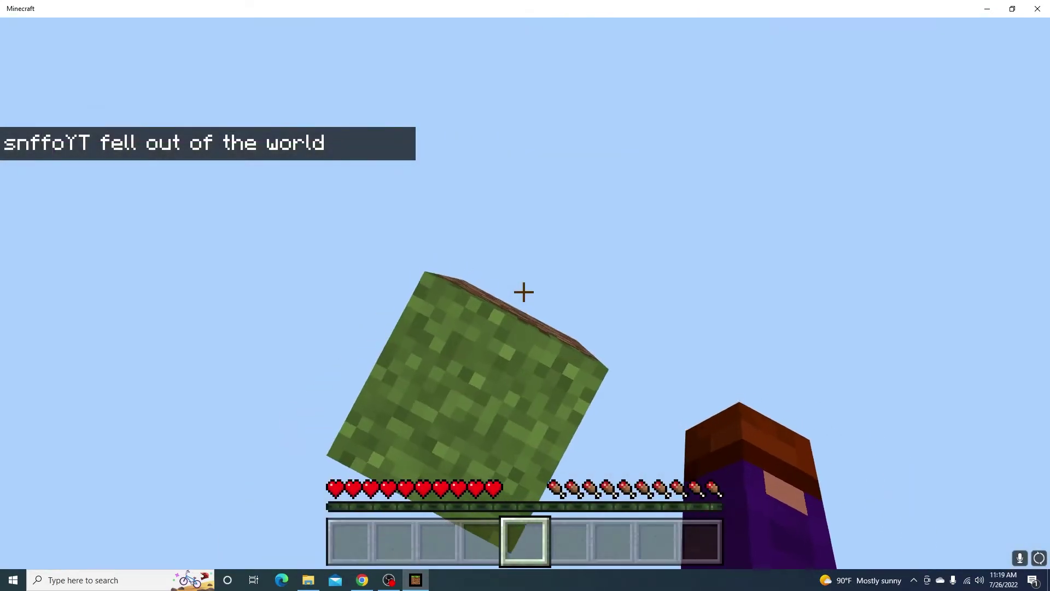
Mine the grass and following blocks on the one-block island, respawn after falling, then save and quit the ONE BLOCK world.
click(524, 291)
drag(523, 291, 524, 291)
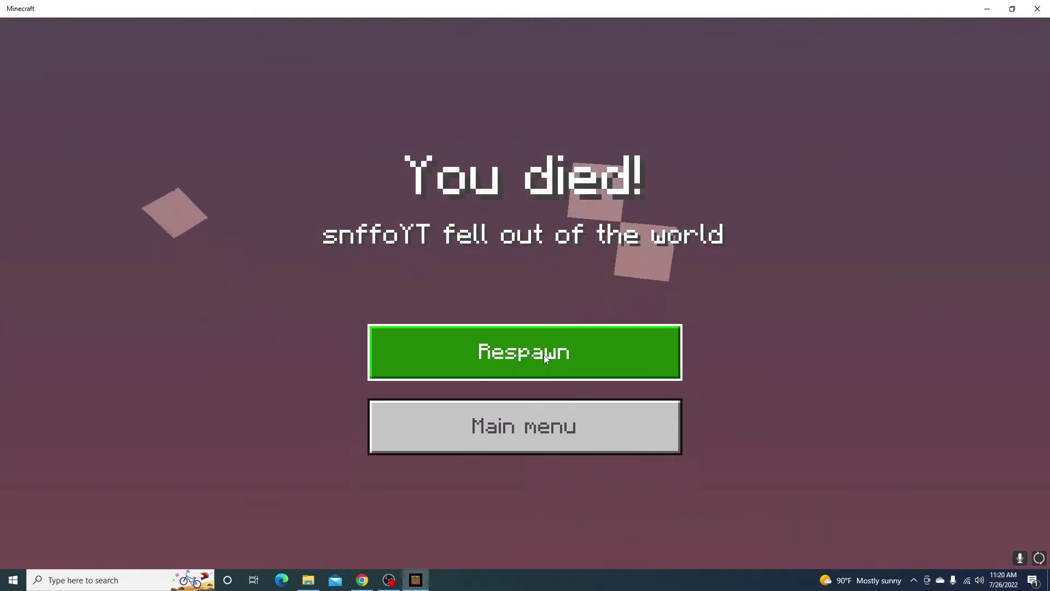
click(544, 355)
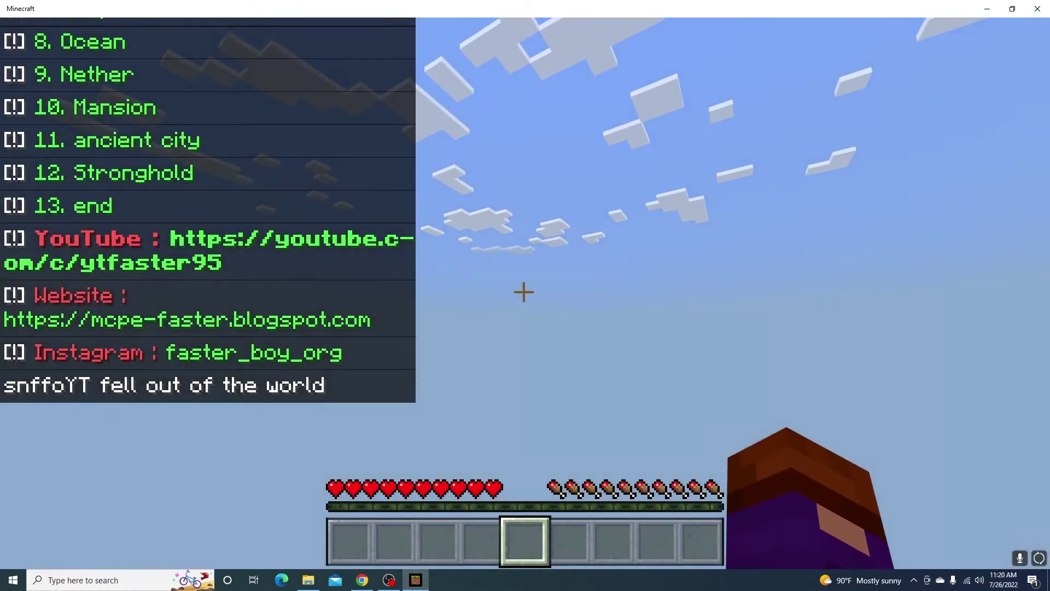
key(Escape)
click(356, 367)
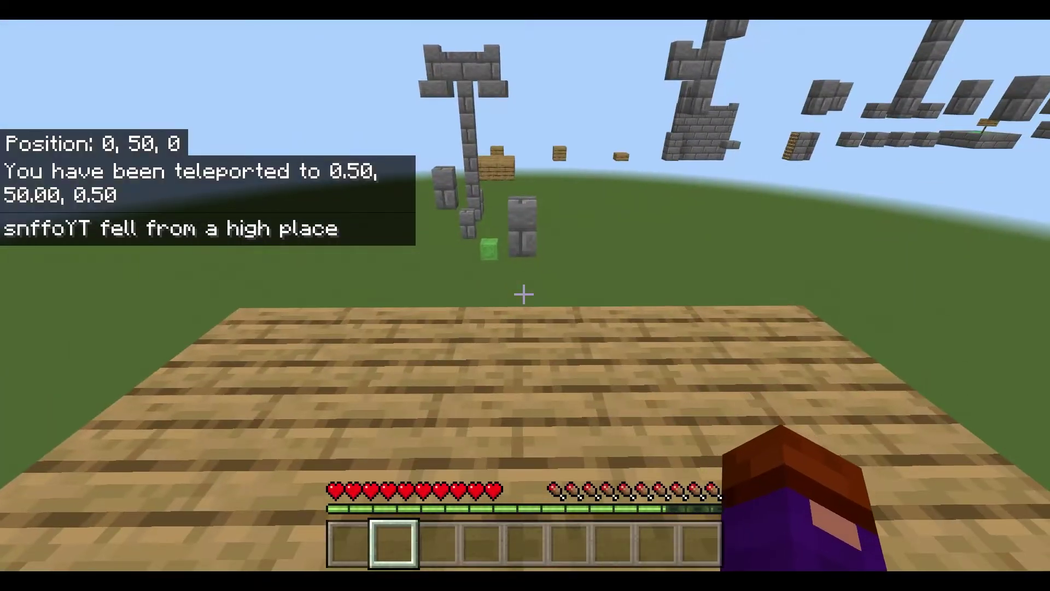
Walk off the wooden start platform twice, respawning on it after each fall.
key(w)
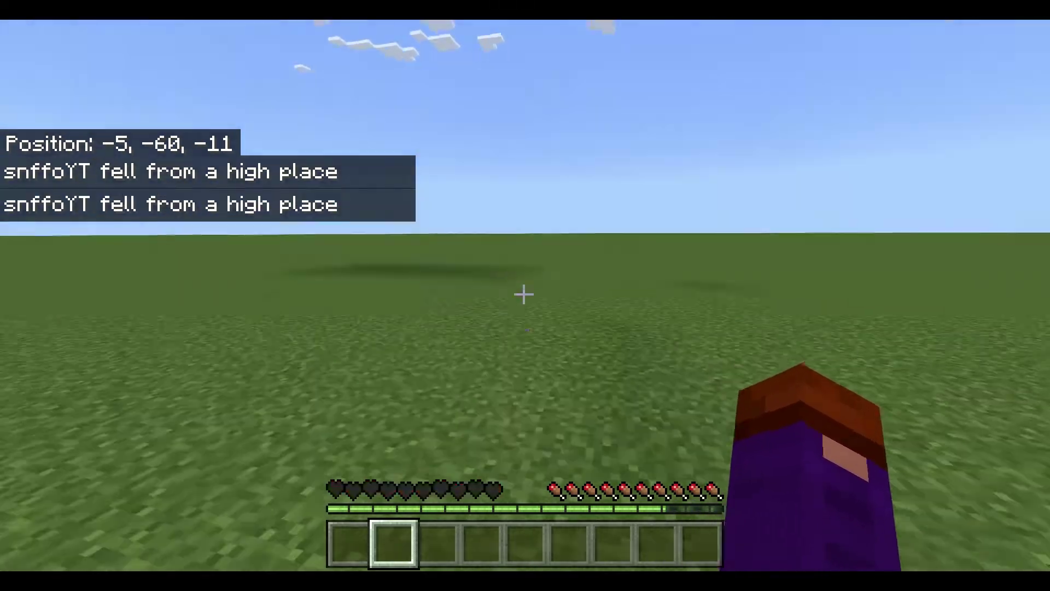
key(Return)
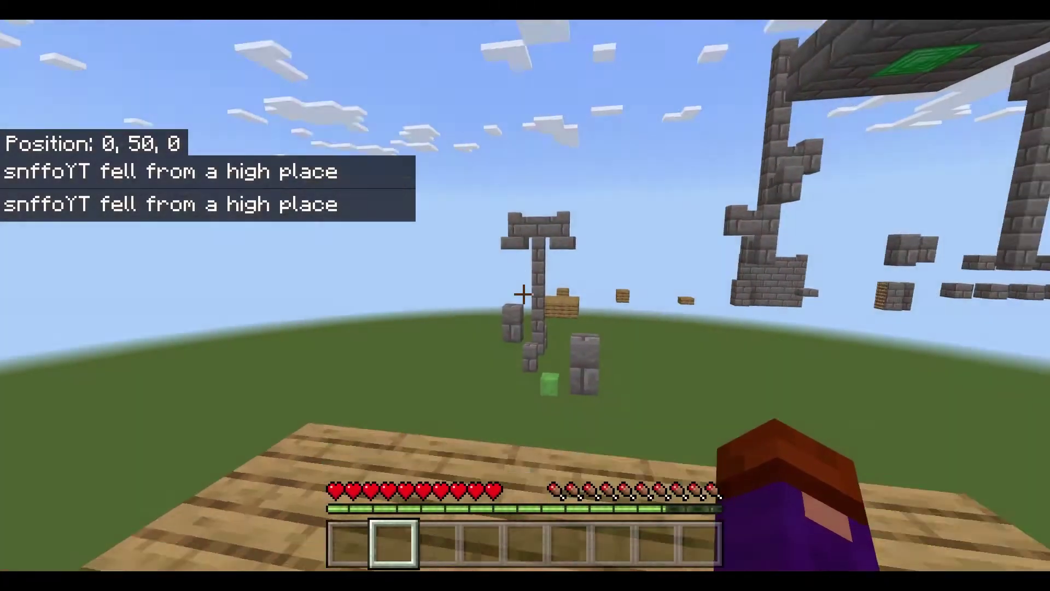
key(w)
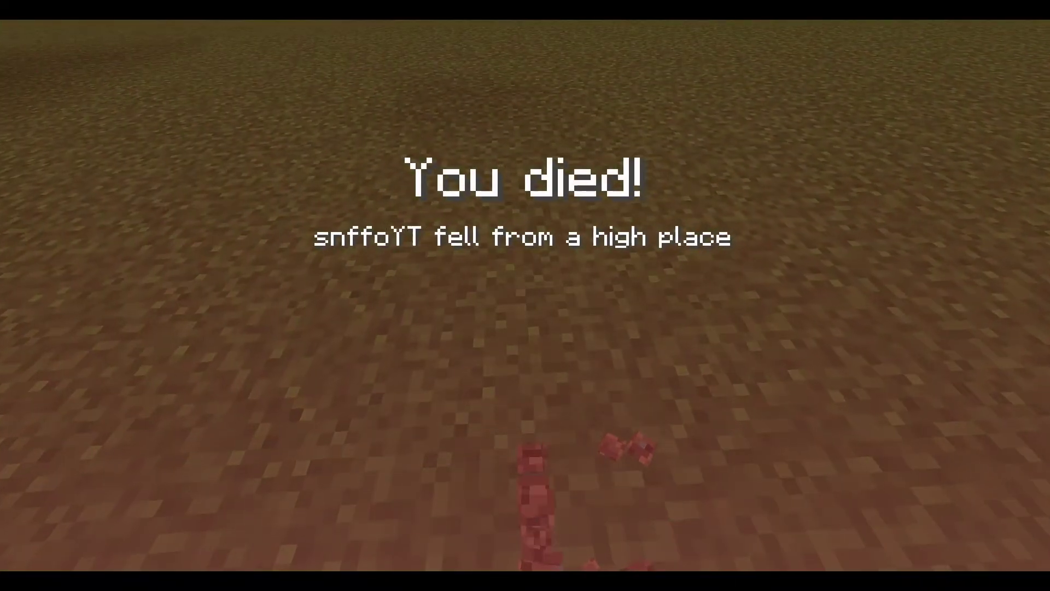
key(Return)
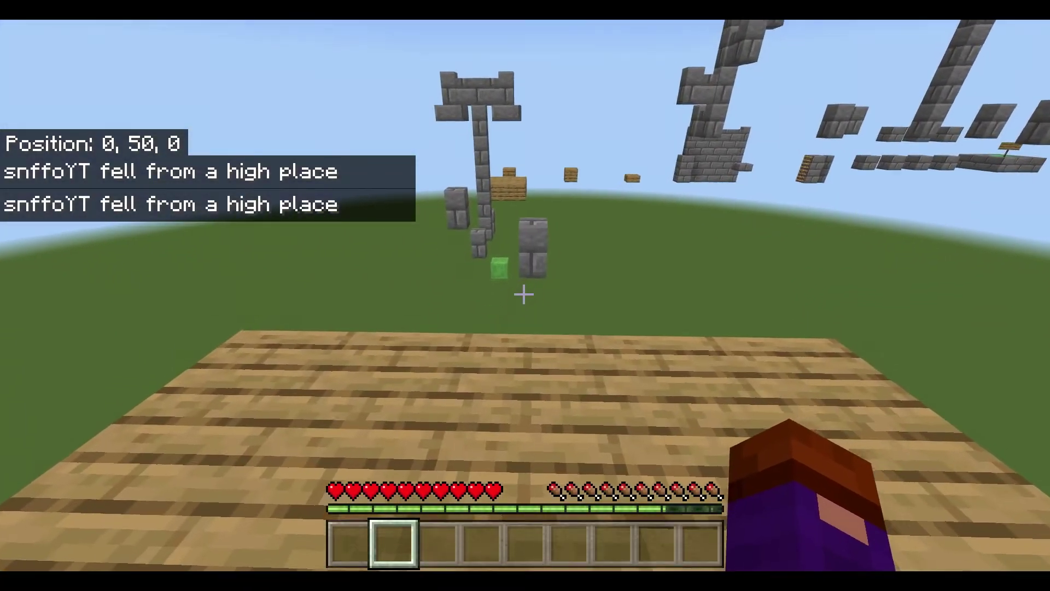
Try jumping toward the floating stone structure, then respawn and head for the parkour jumps again.
key(w)
key(w)
key(space)
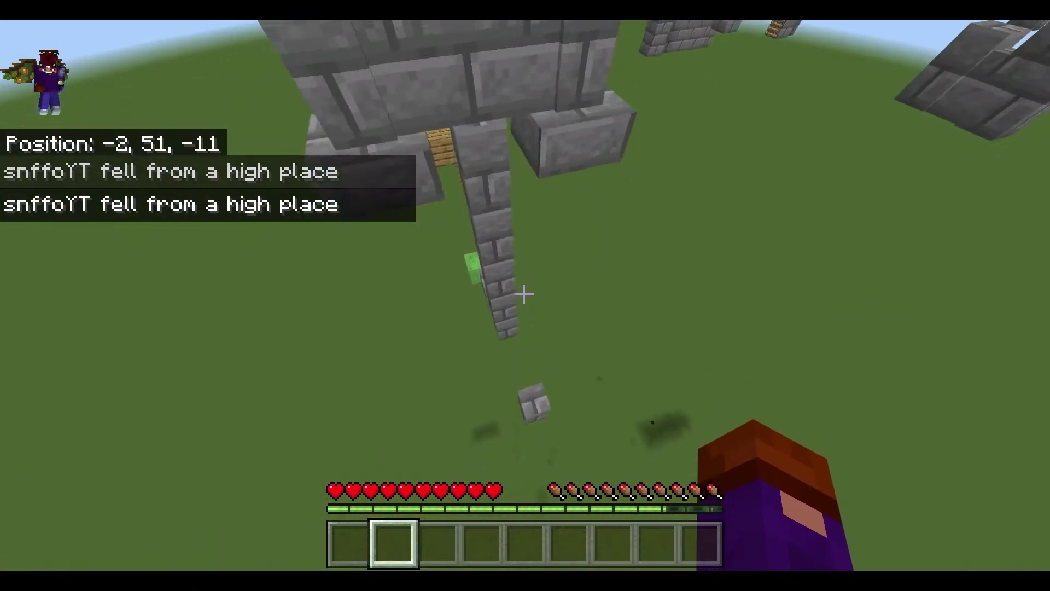
key(w)
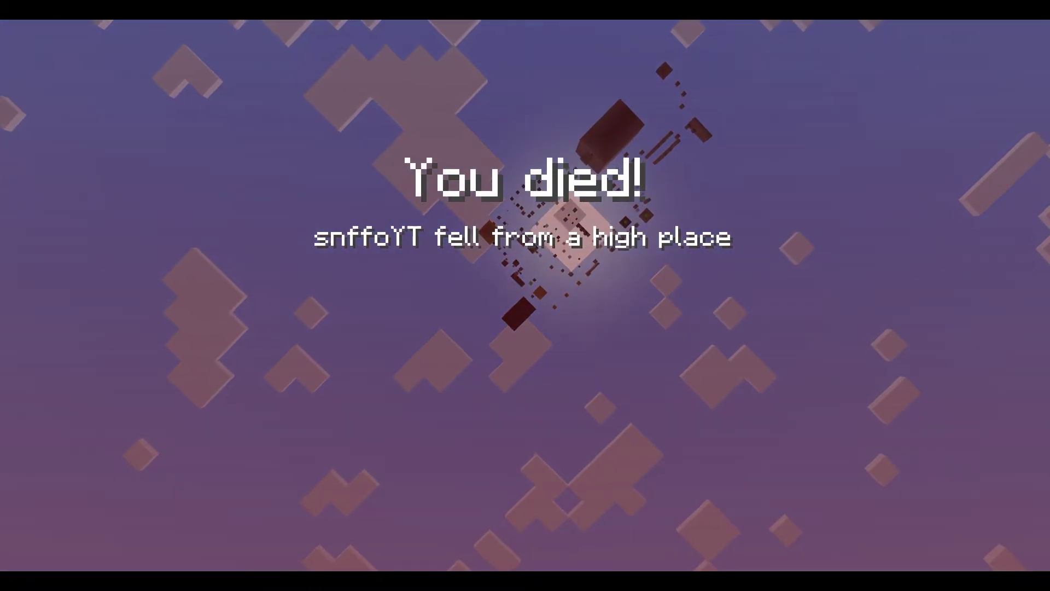
key(Return)
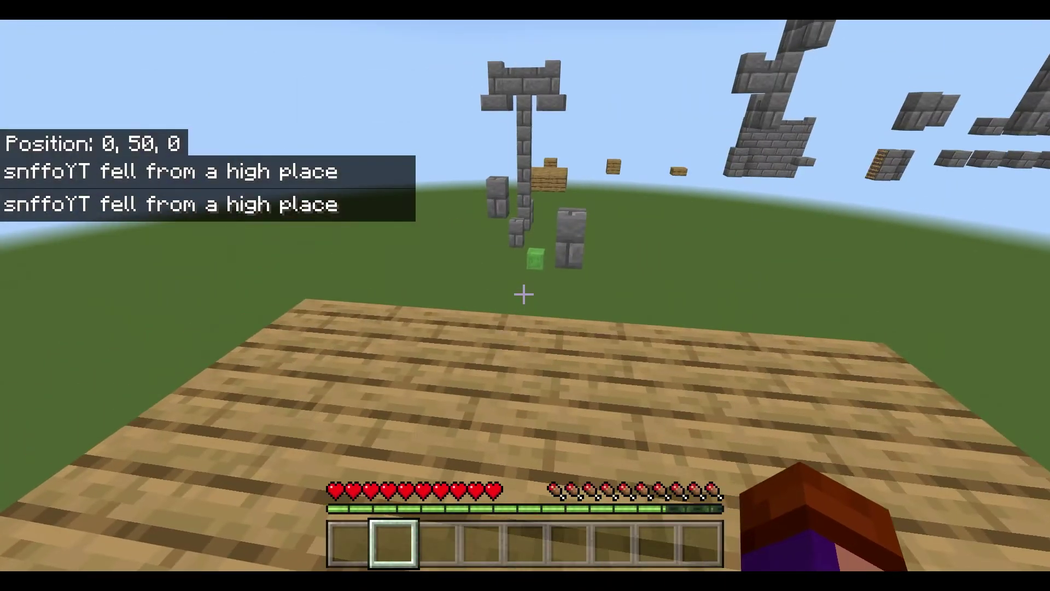
key(w)
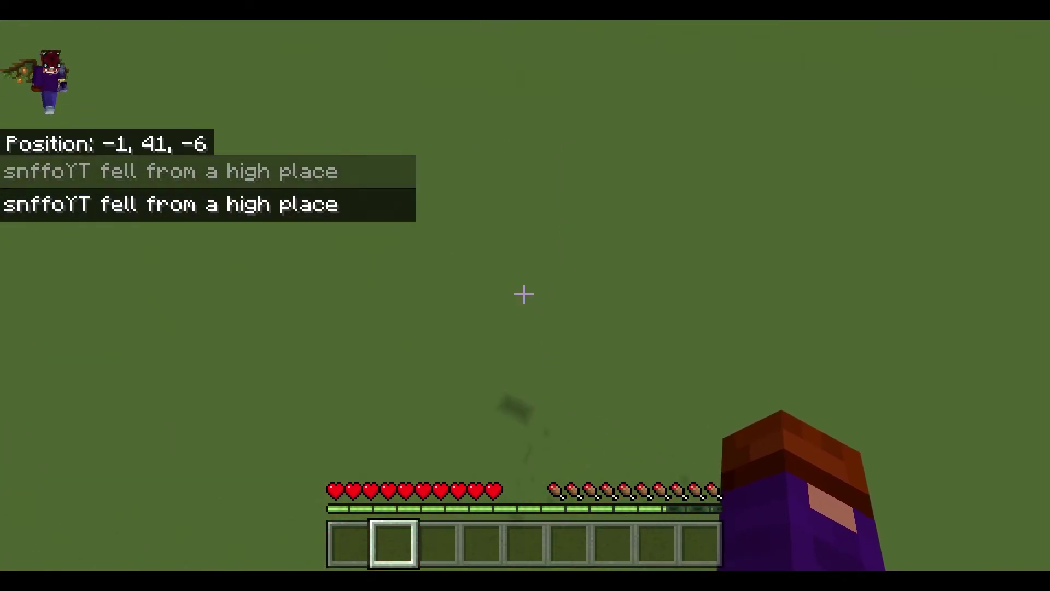